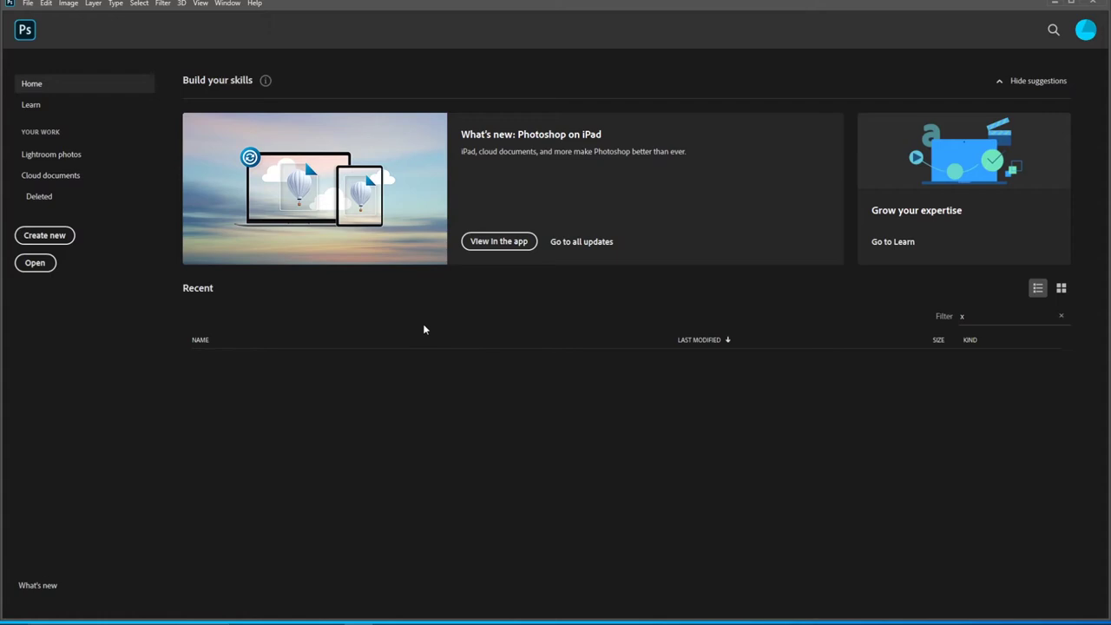
- Create a Merch By Amazon T-Shirt document: 4500 × 5400 px, 300 ppi, transparent
{"action": "left_click", "coordinate": [50, 242]}
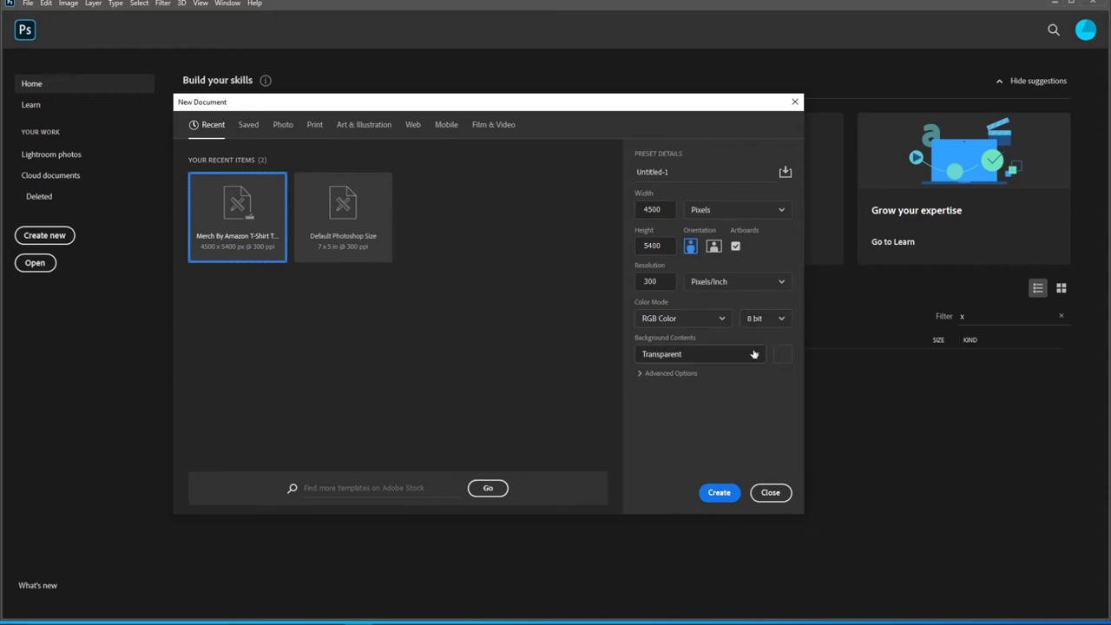
{"action": "left_click", "coordinate": [721, 494]}
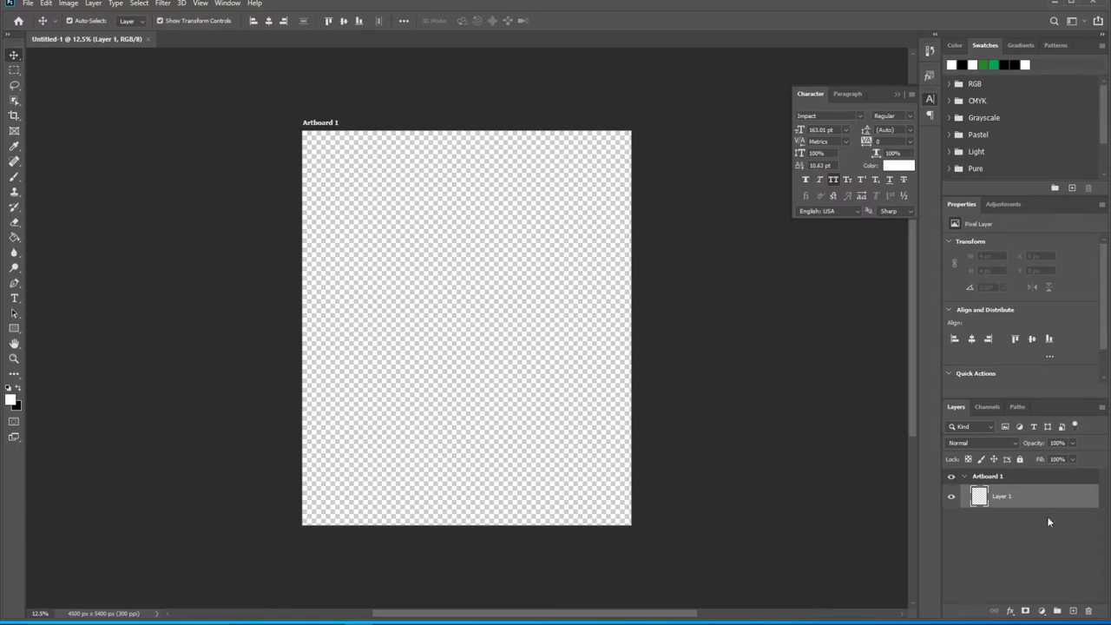
- Draw a white-filled Rectangle 1 shape spanning the entire artboard
{"action": "left_click", "coordinate": [14, 329]}
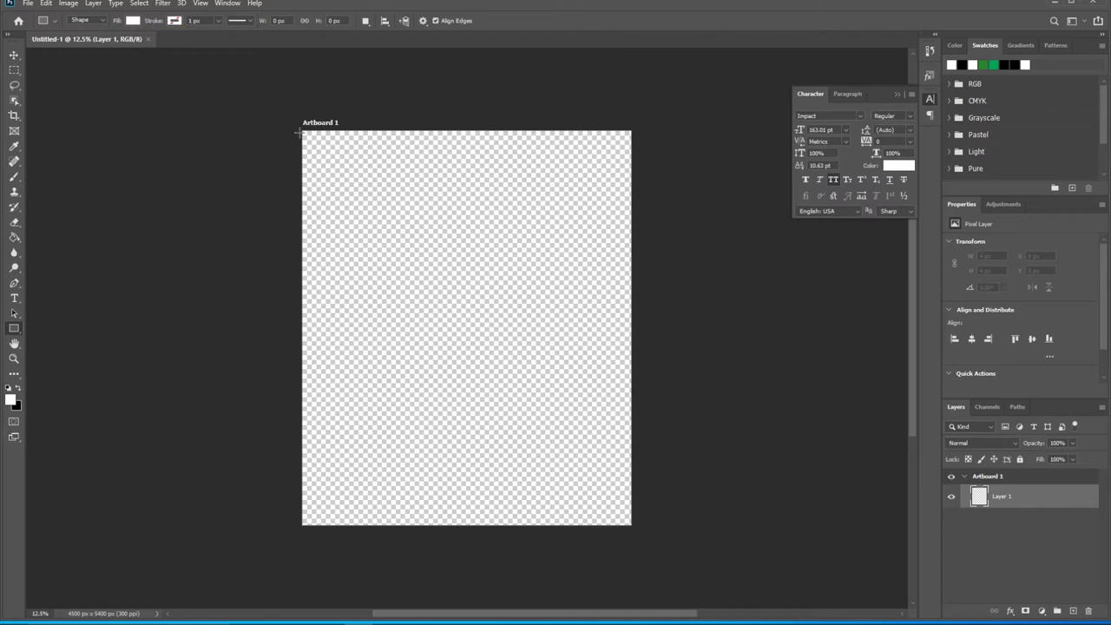
{"action": "left_click_drag", "start_coordinate": [298, 126], "coordinate": [635, 527]}
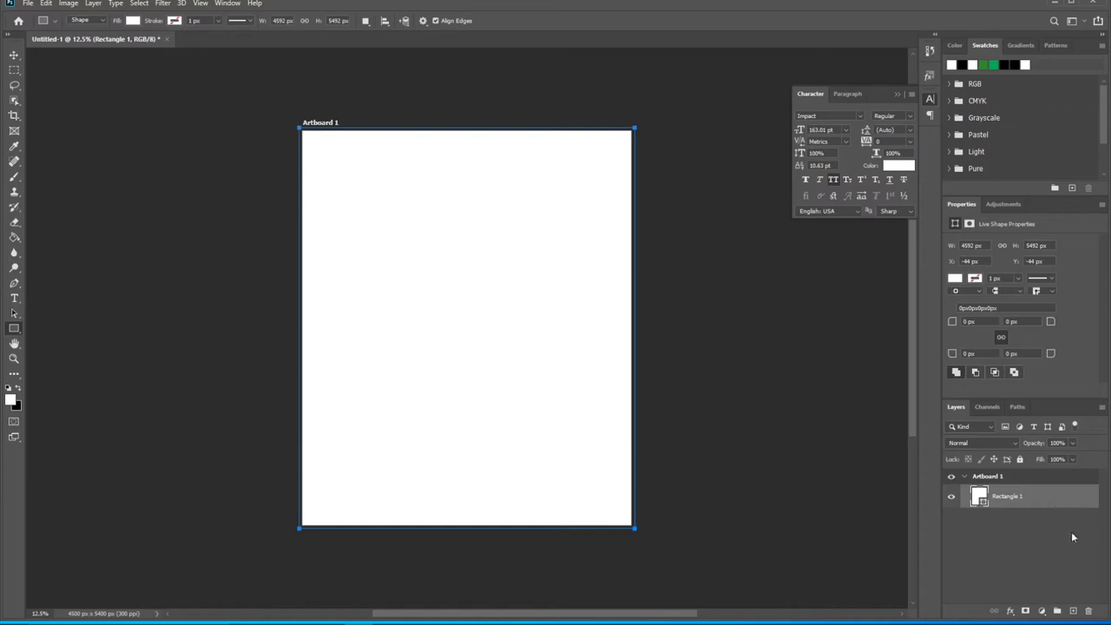
- Add a new layer and draw a black-filled rounded rectangle across the top of the artboard
{"action": "left_click", "coordinate": [1073, 612]}
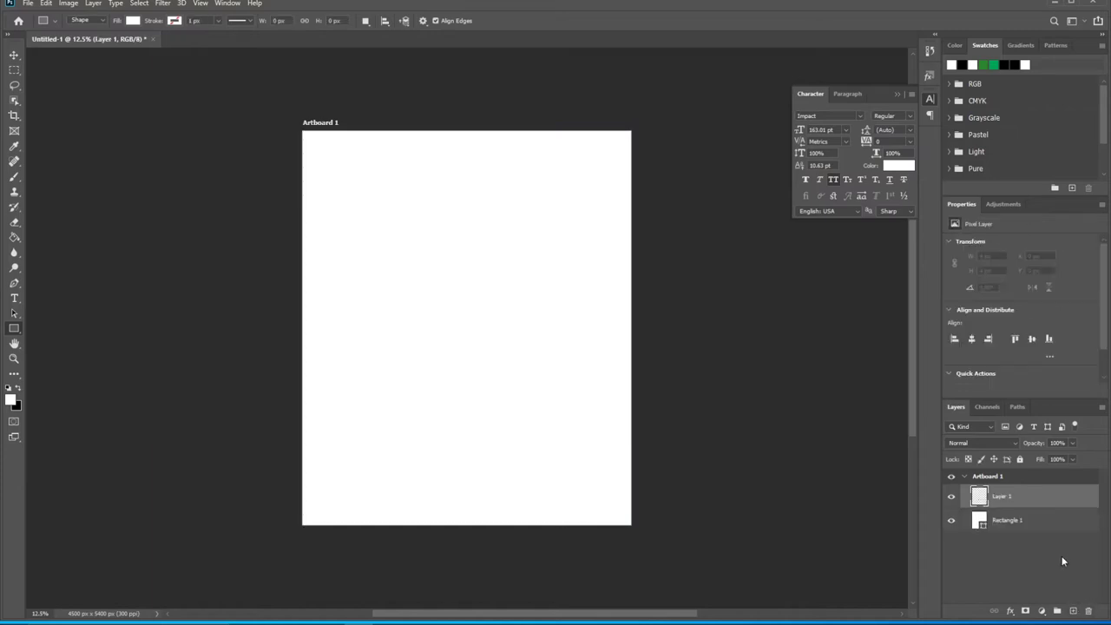
{"action": "left_click", "coordinate": [132, 21]}
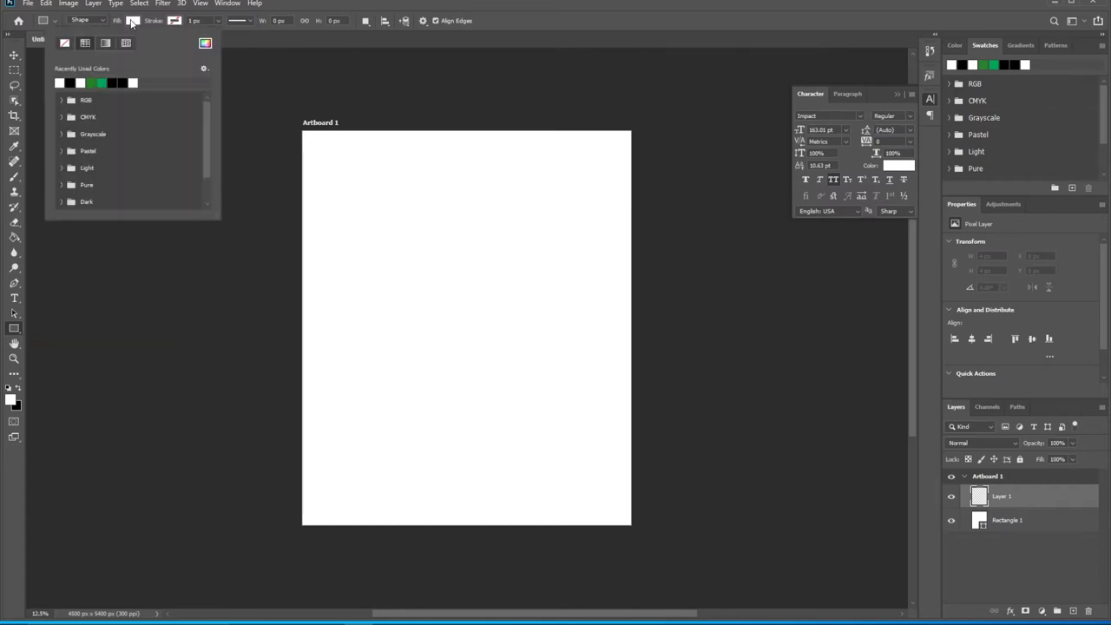
{"action": "left_click", "coordinate": [69, 83]}
{"action": "left_click", "coordinate": [537, 21]}
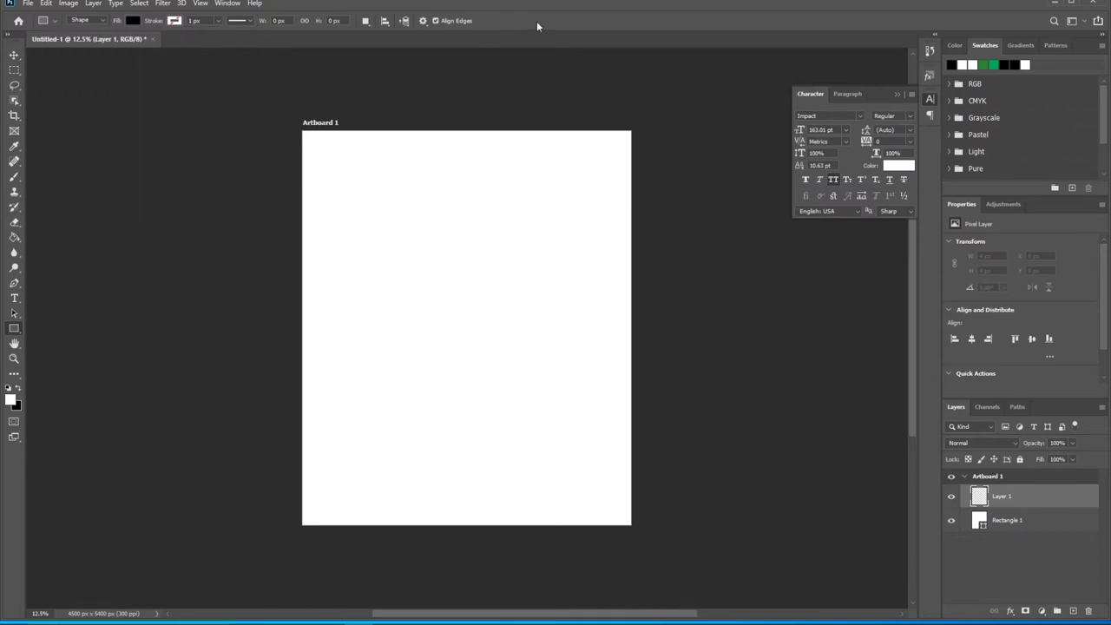
{"action": "right_click", "coordinate": [15, 328]}
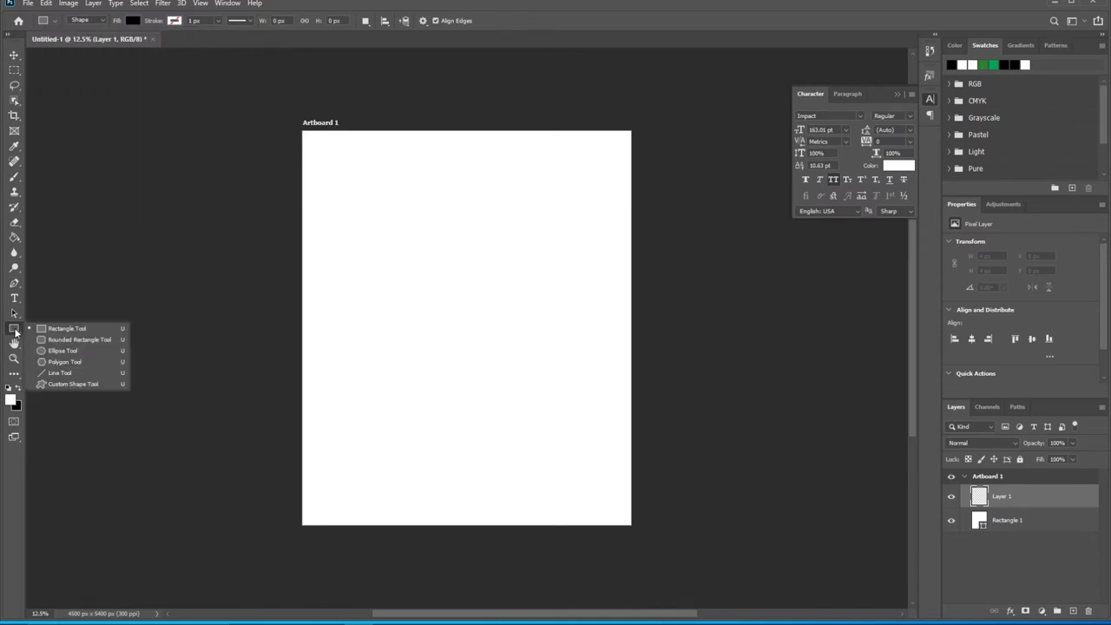
{"action": "left_click", "coordinate": [76, 340]}
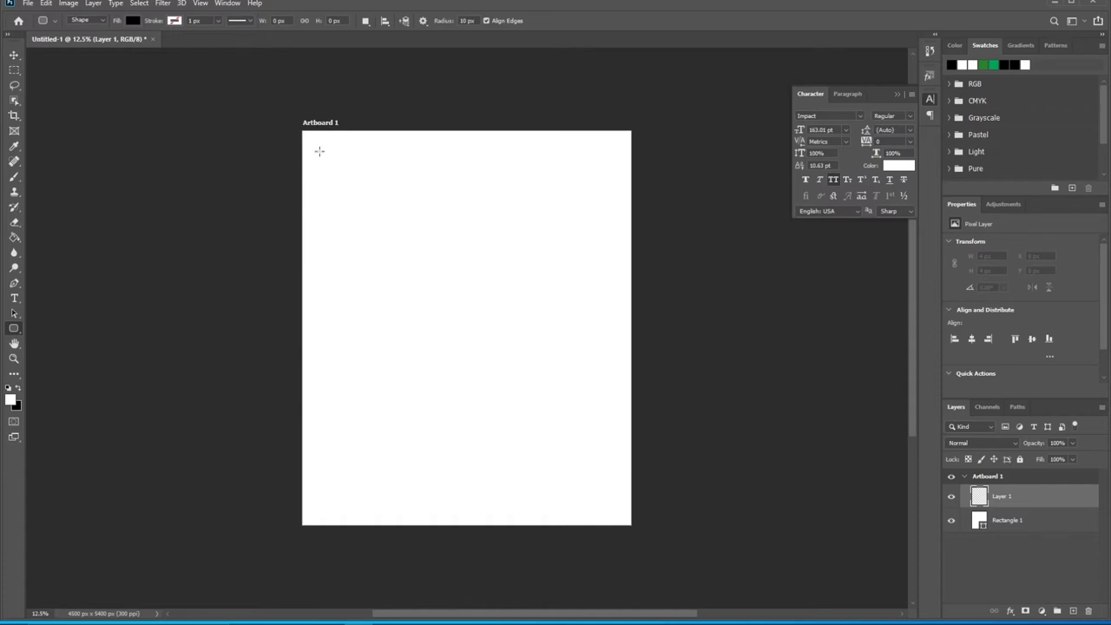
{"action": "left_click_drag", "start_coordinate": [319, 151], "coordinate": [615, 252]}
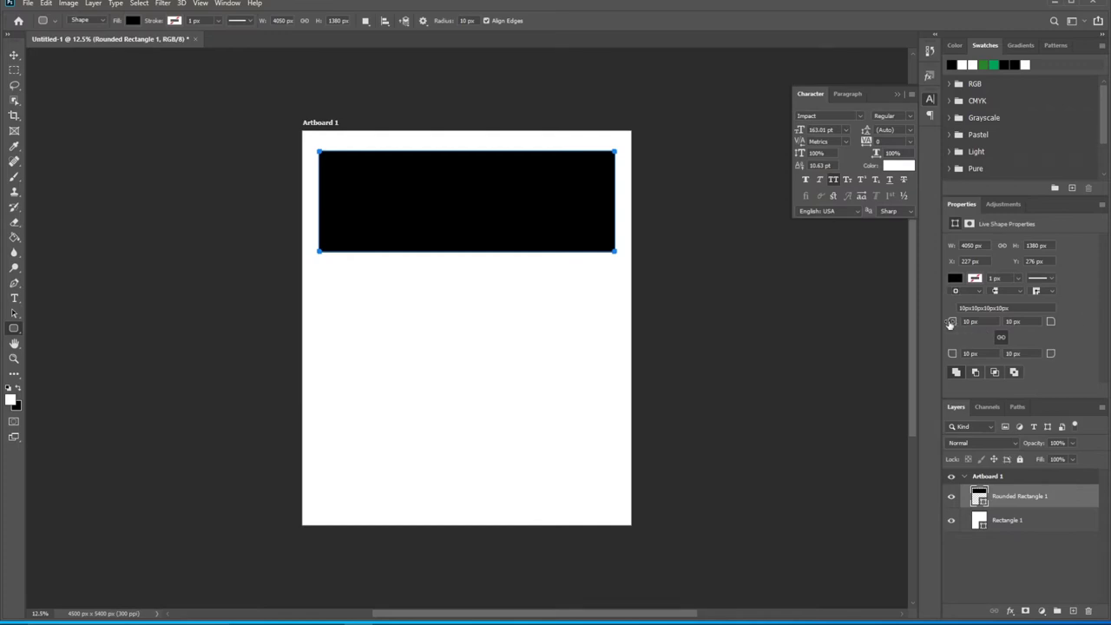
- Set the rounded rectangle's corner radius to 30 px and hide the transform controls
{"action": "left_click_drag", "start_coordinate": [951, 323], "coordinate": [972, 321]}
{"action": "left_click_drag", "start_coordinate": [952, 324], "coordinate": [764, 328]}
{"action": "left_click_drag", "start_coordinate": [953, 323], "coordinate": [969, 326]}
{"action": "left_click", "coordinate": [14, 54]}
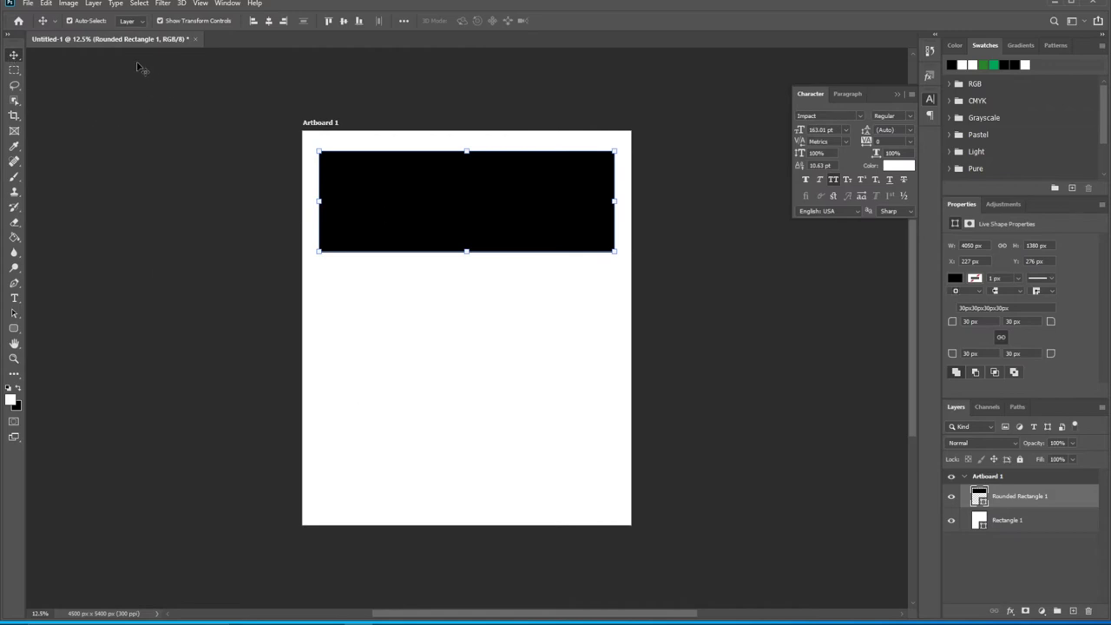
{"action": "left_click", "coordinate": [160, 21]}
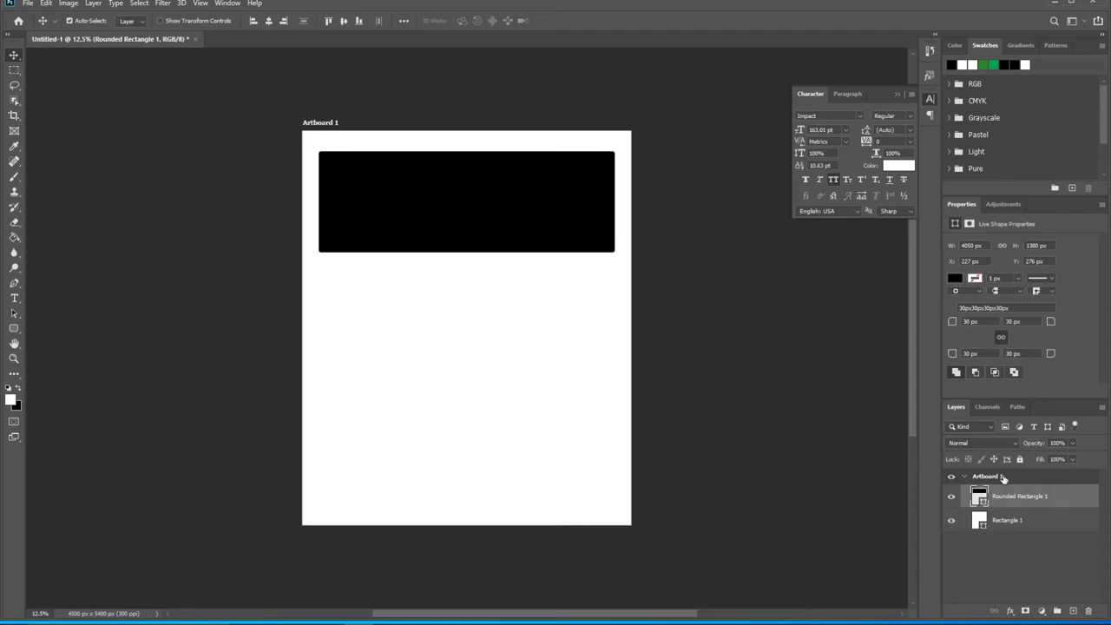
- Add centre-aligned white Impact text reading WARNING inside the black rounded rectangle
{"action": "left_click", "coordinate": [1073, 611]}
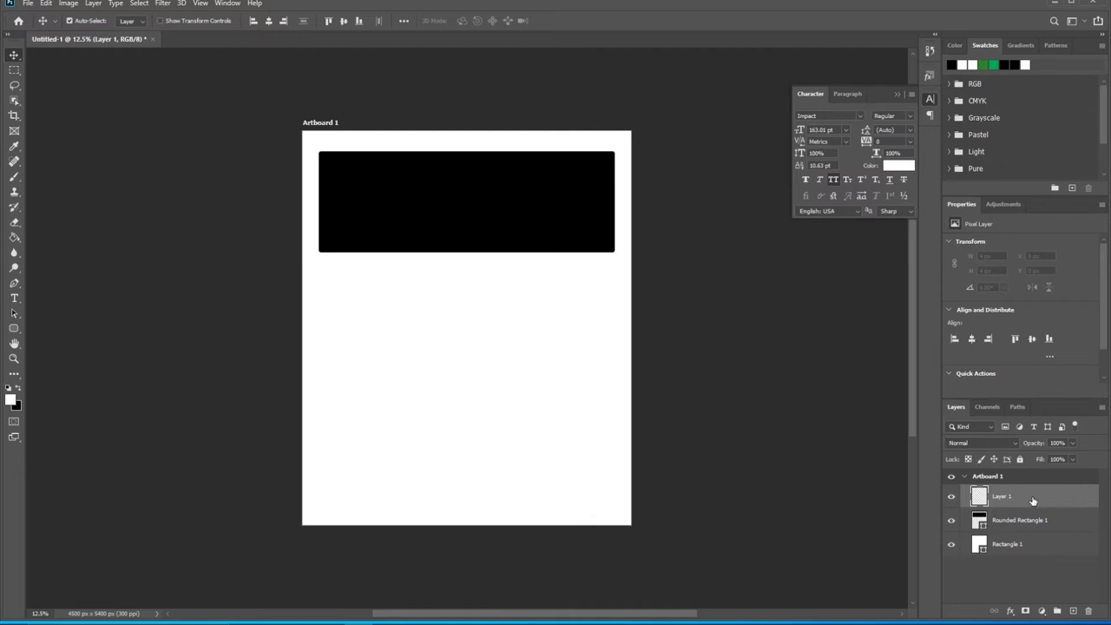
{"action": "left_click_drag", "start_coordinate": [1033, 502], "coordinate": [863, 521]}
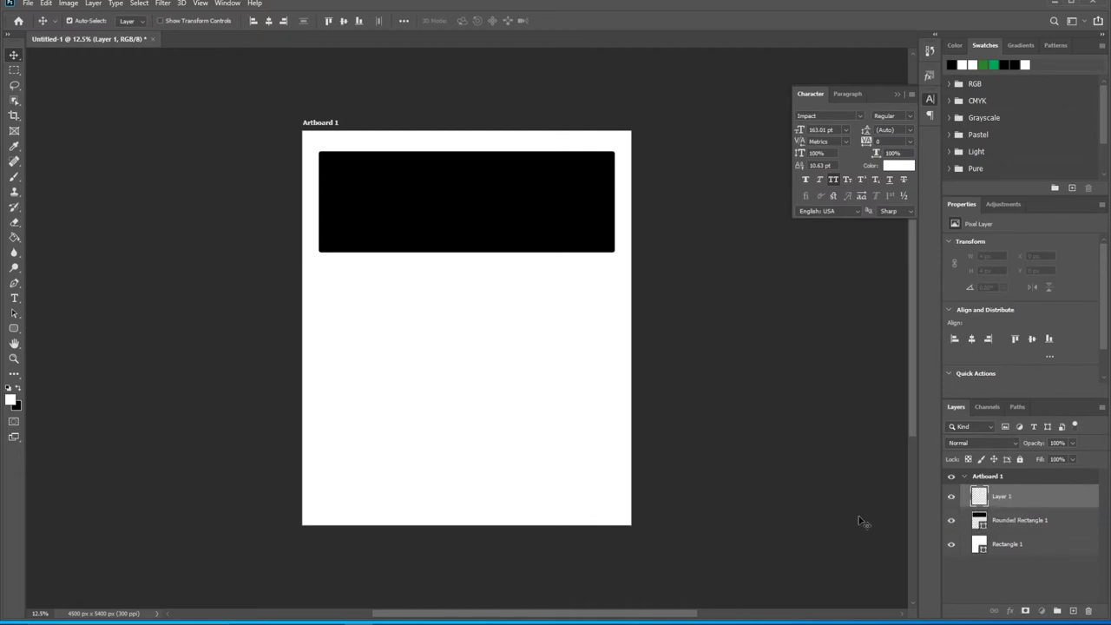
{"action": "left_click", "coordinate": [14, 299]}
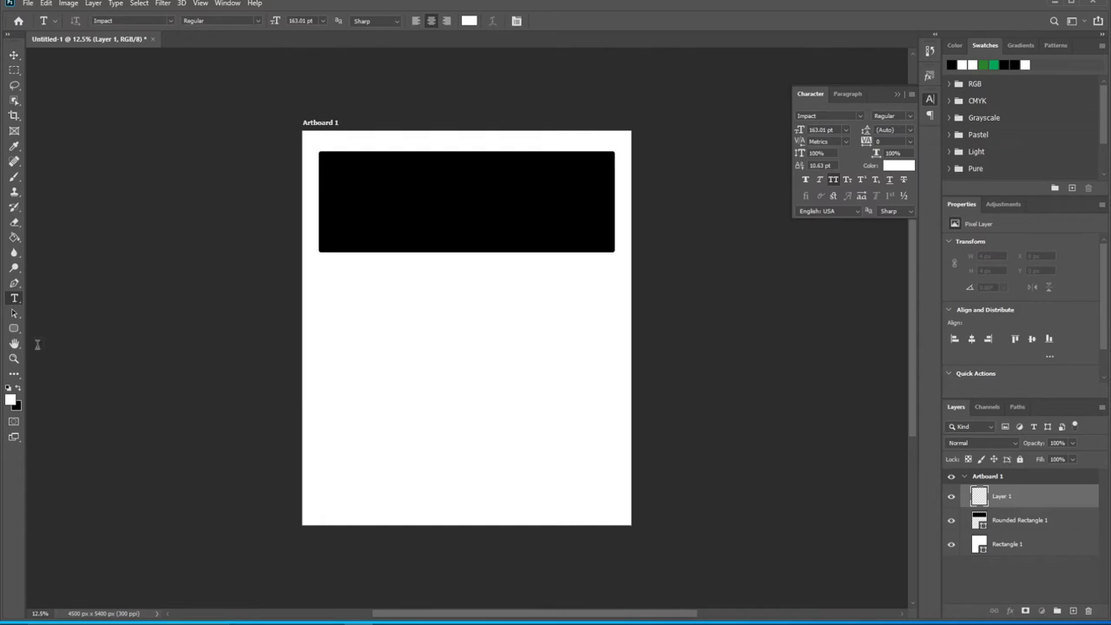
{"action": "left_click", "coordinate": [430, 21]}
{"action": "left_click", "coordinate": [461, 204]}
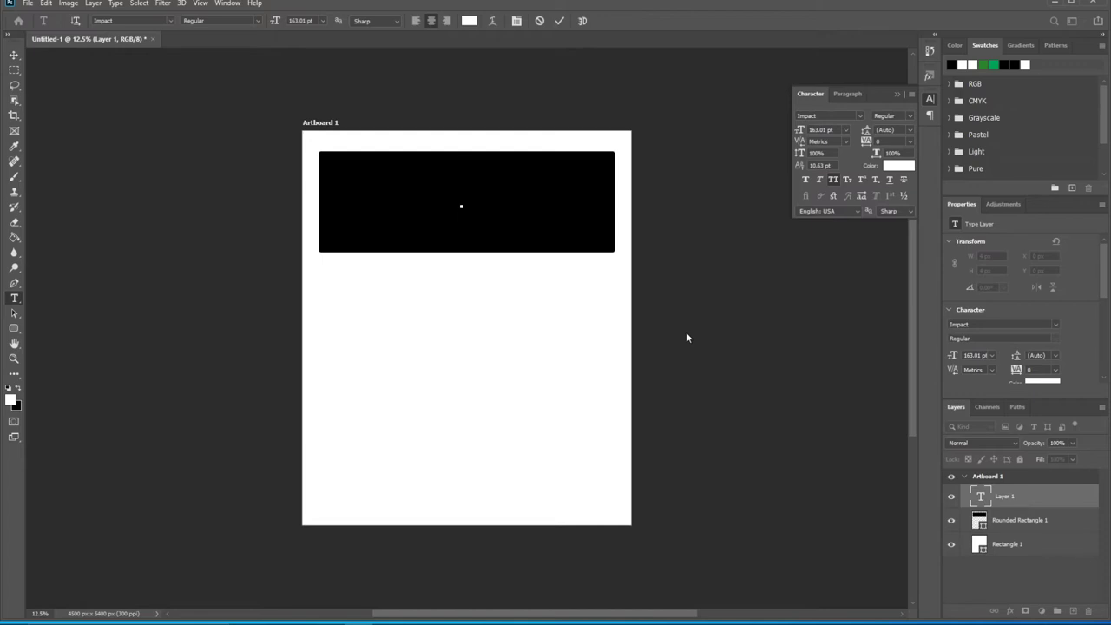
{"action": "key", "text": "Caps_Lock"}
{"action": "type", "text": "WAR"}
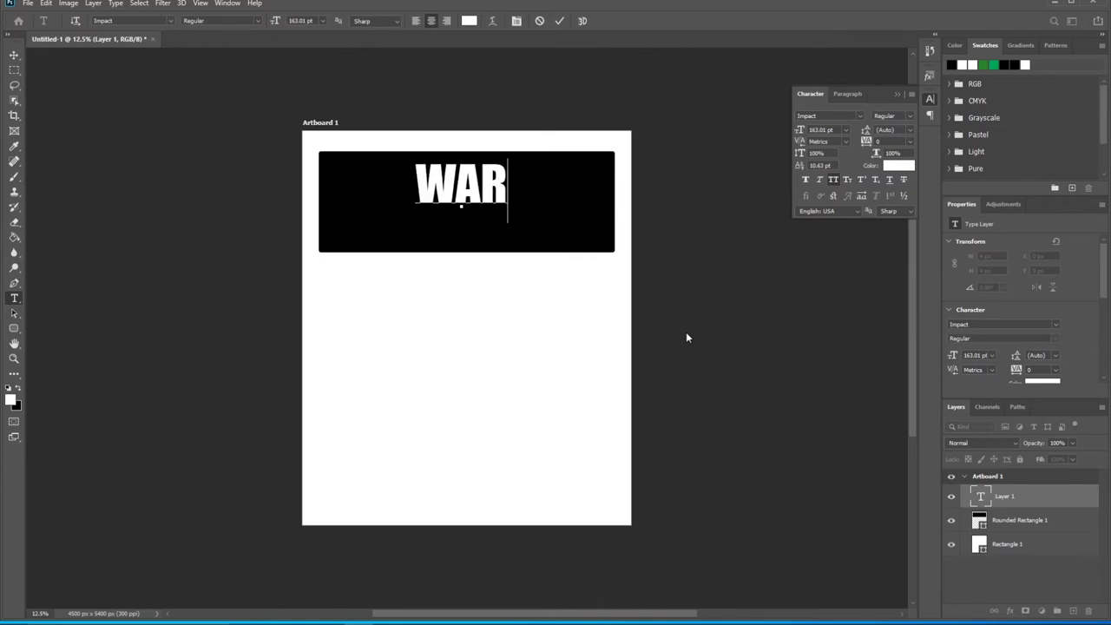
{"action": "type", "text": "NING"}
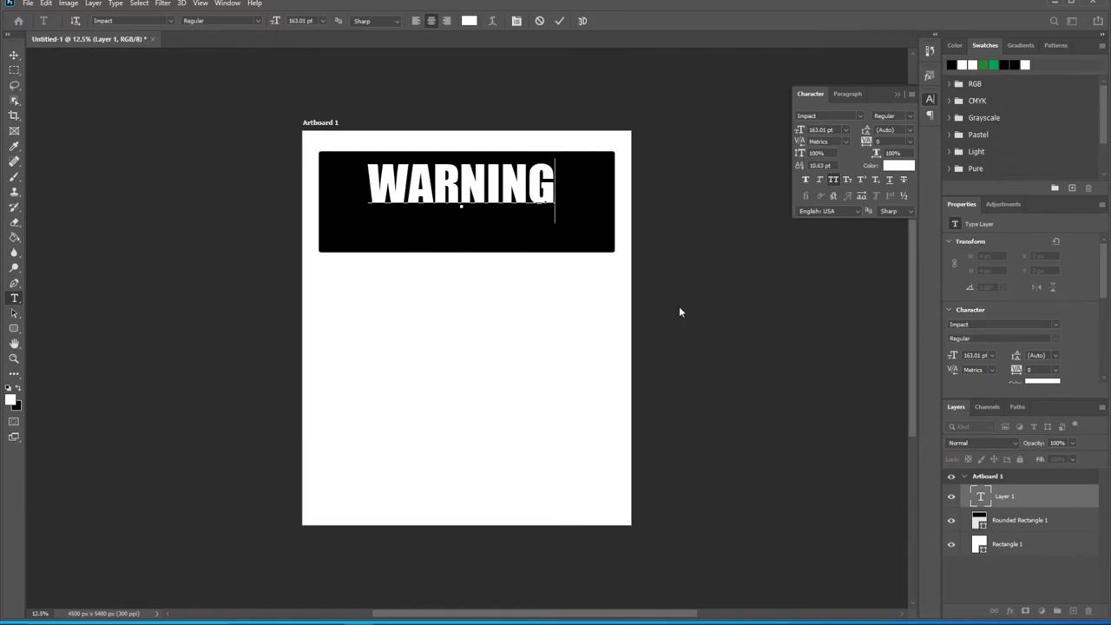
{"action": "left_click", "coordinate": [14, 55]}
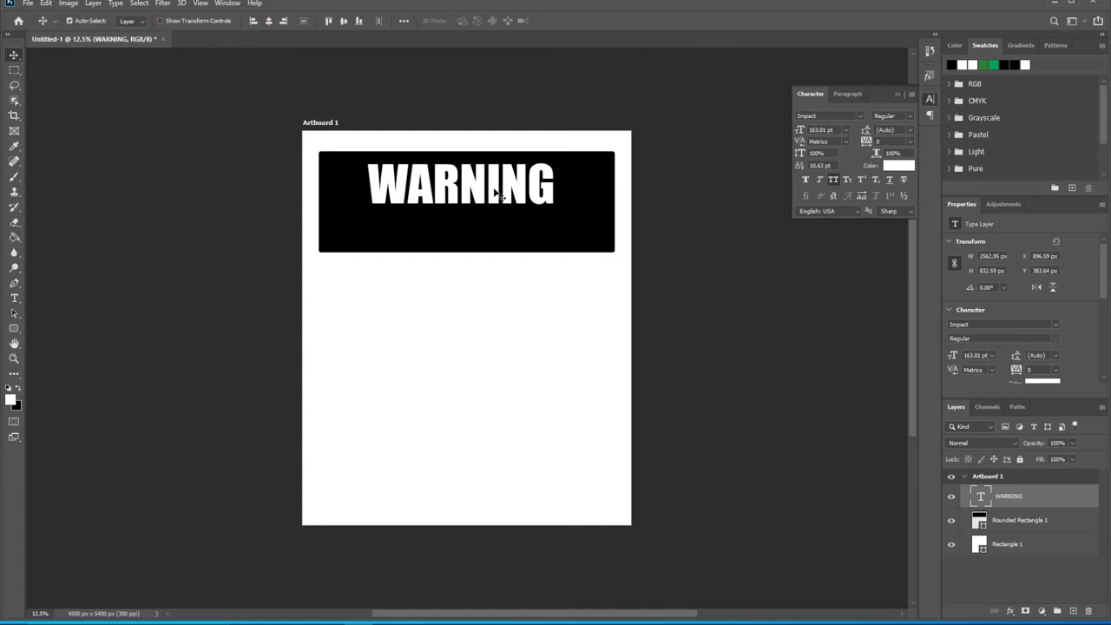
- Scale WARNING up about 152% to 247.6 pt and centre it horizontally on the artboard
{"action": "left_click_drag", "start_coordinate": [481, 191], "coordinate": [480, 205]}
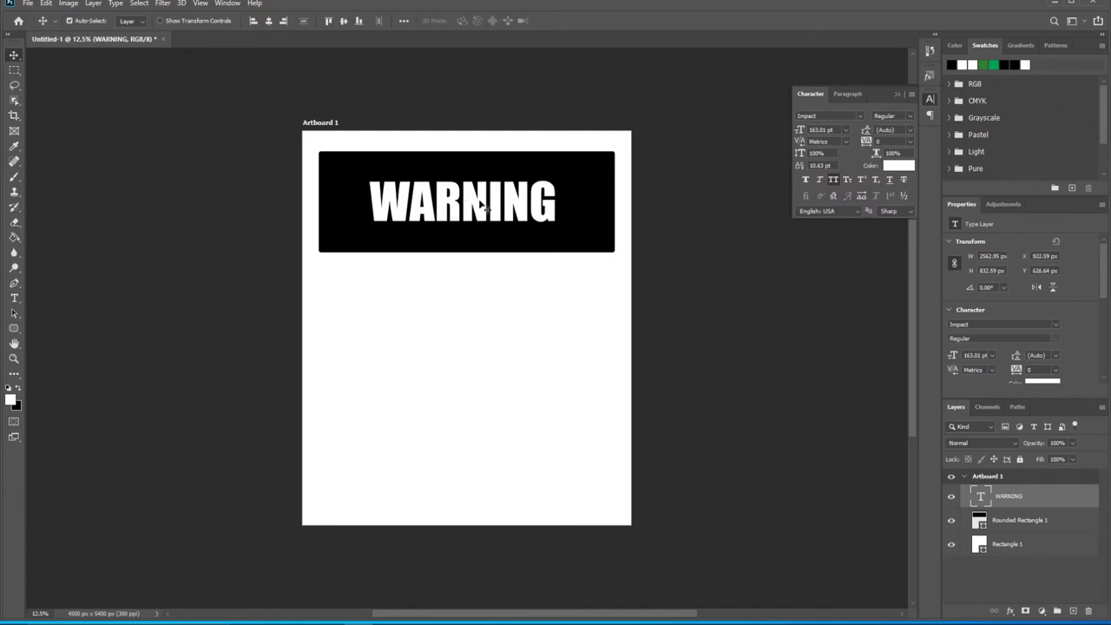
{"action": "left_click", "coordinate": [160, 21]}
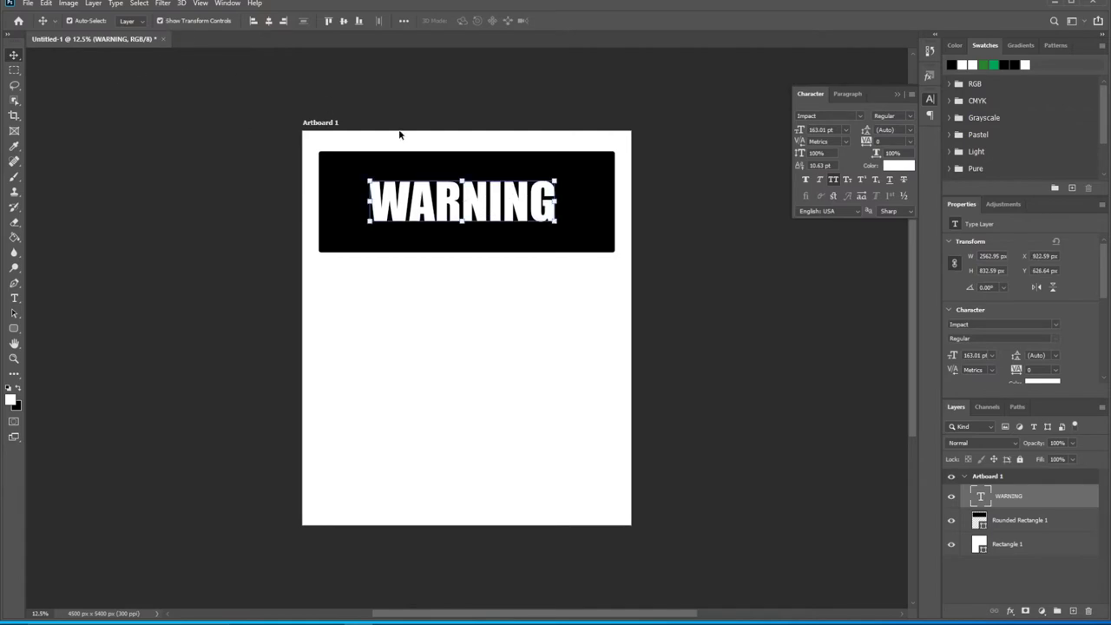
{"action": "left_click", "coordinate": [555, 178]}
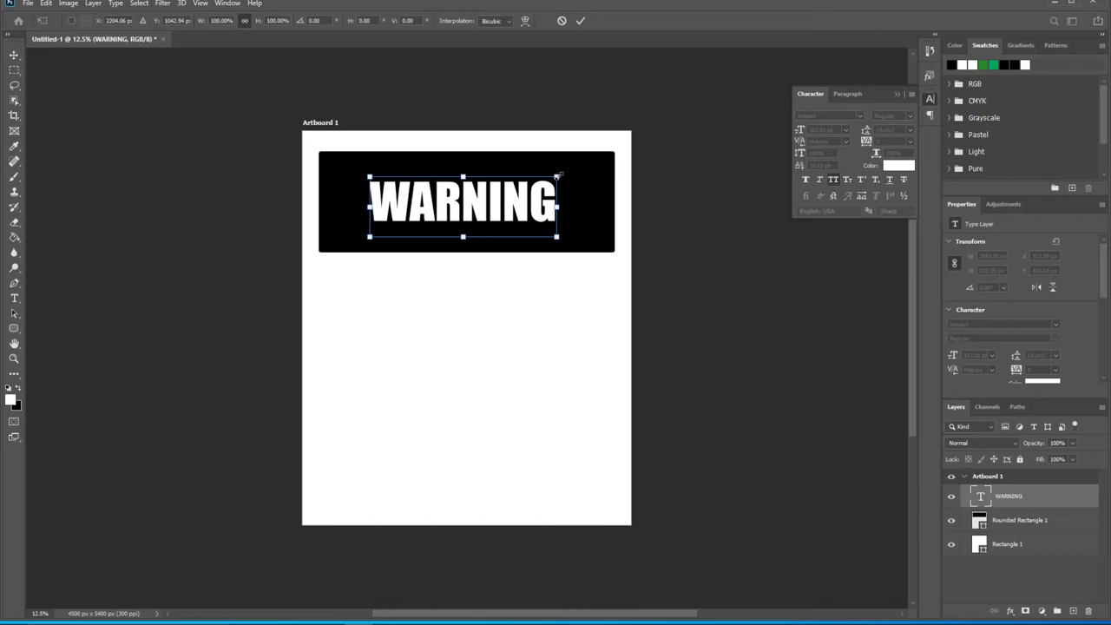
{"action": "left_click_drag", "start_coordinate": [557, 176], "coordinate": [603, 152]}
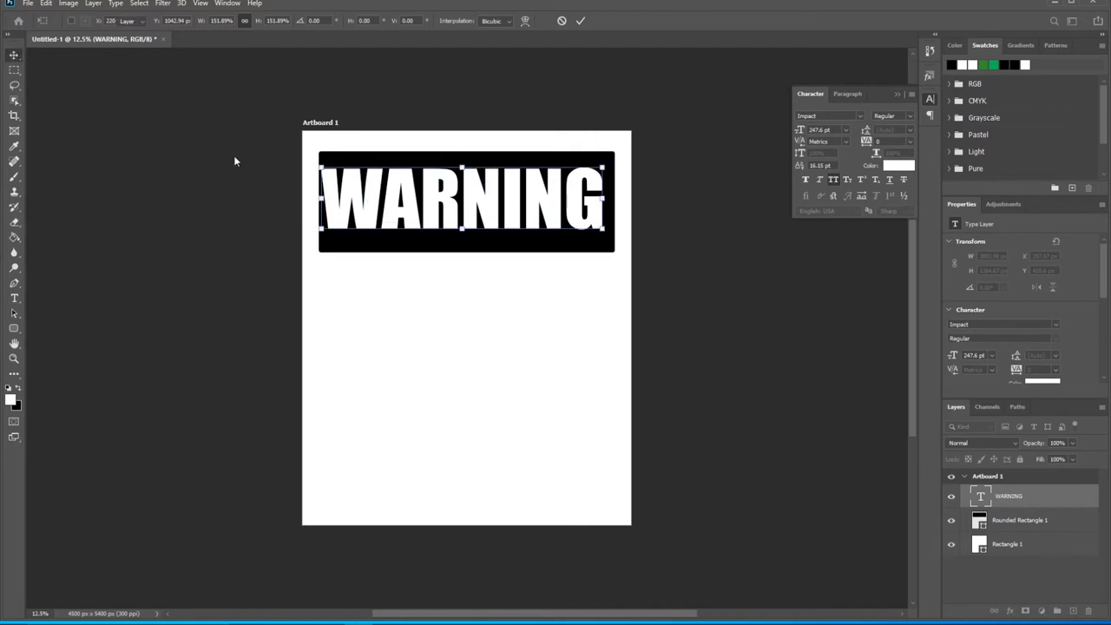
{"action": "key", "text": "Return"}
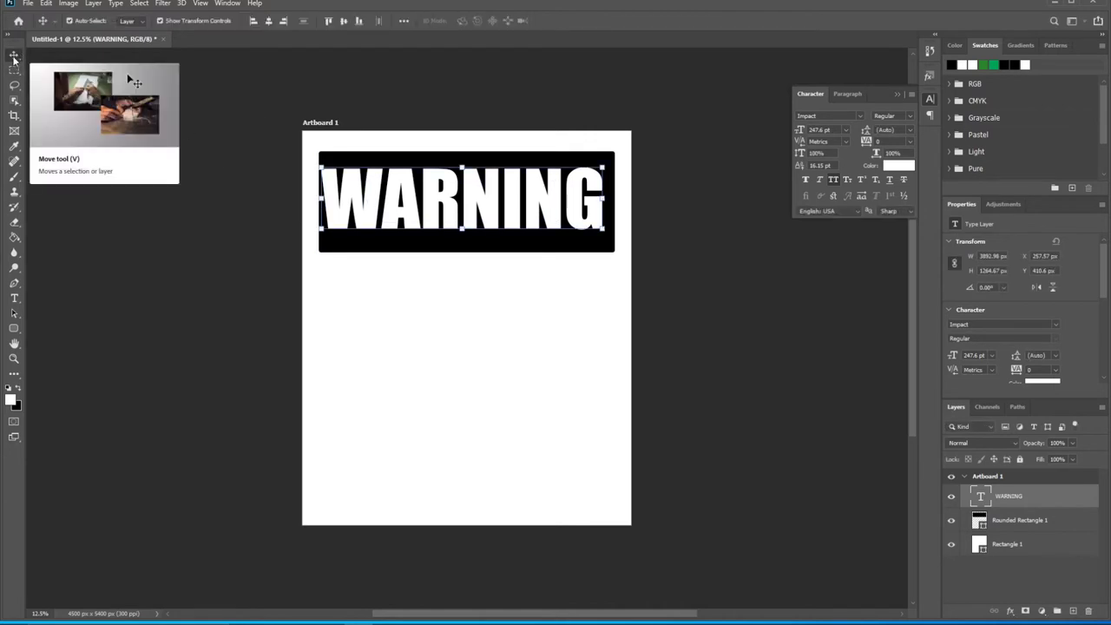
{"action": "left_click", "coordinate": [269, 21]}
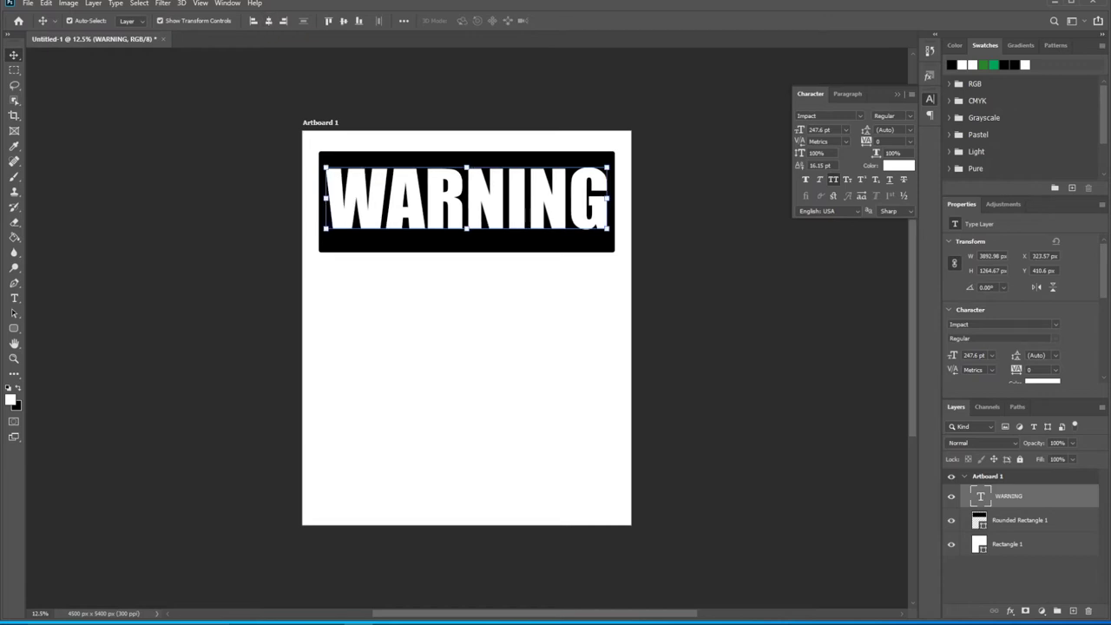
- Centre the rounded rectangle horizontally on the artboard and WARNING vertically within it
{"action": "left_click", "coordinate": [1037, 521]}
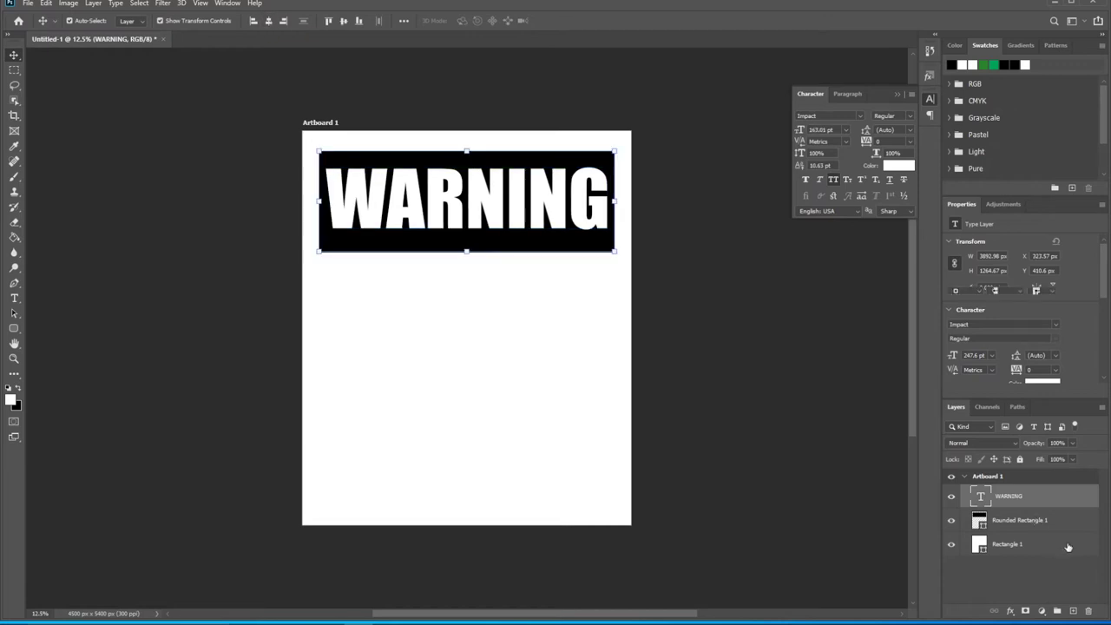
{"action": "left_click", "coordinate": [268, 21]}
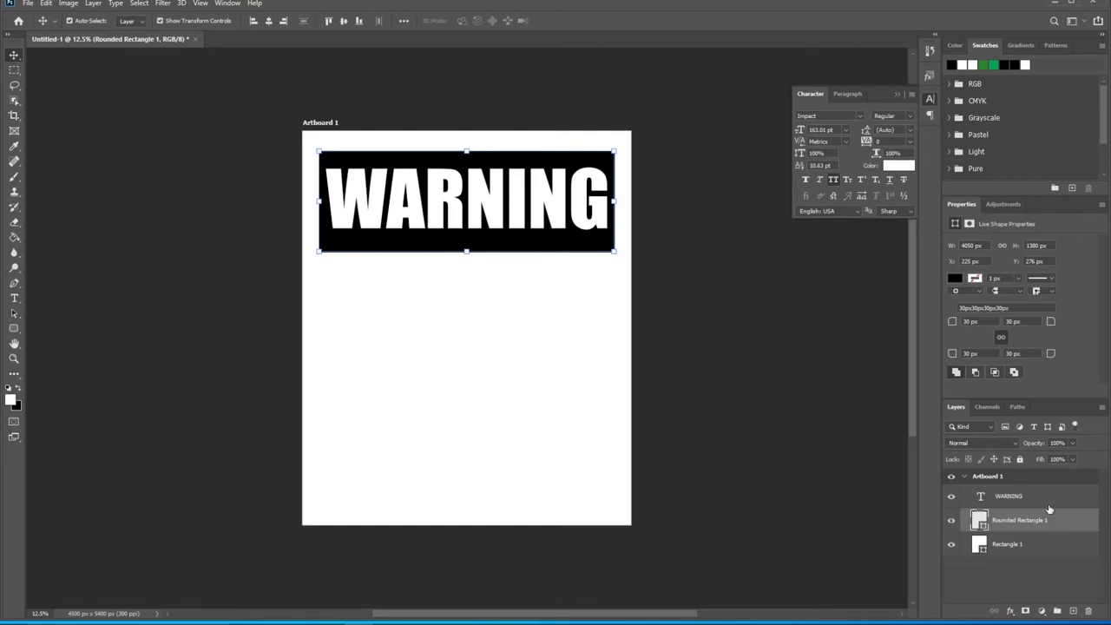
{"action": "left_click", "coordinate": [1045, 502], "text": "shift"}
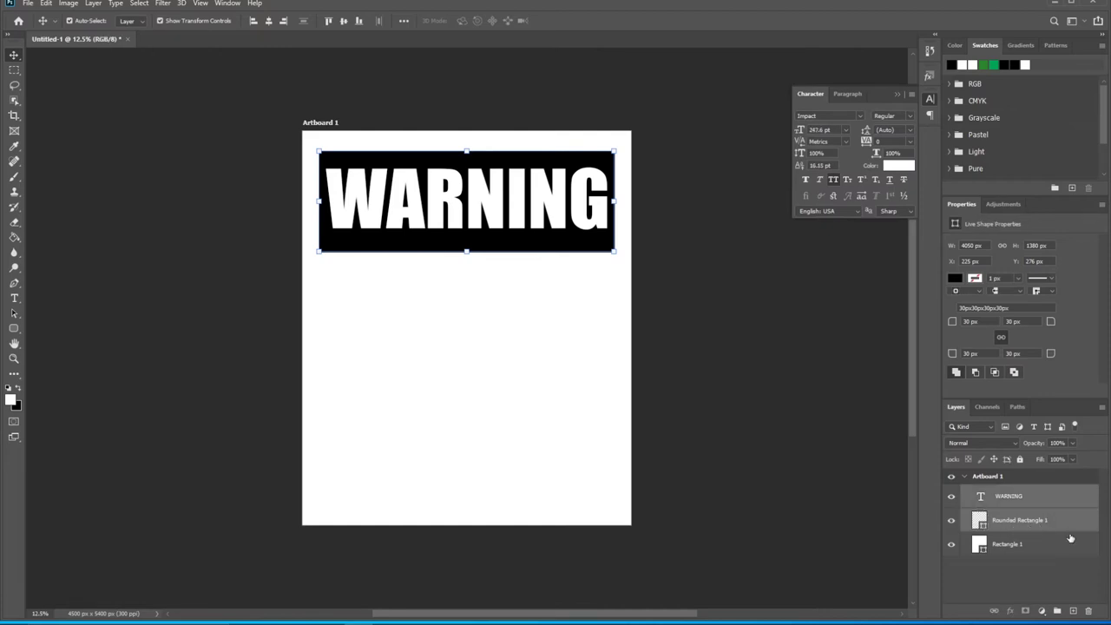
{"action": "left_click", "coordinate": [343, 22]}
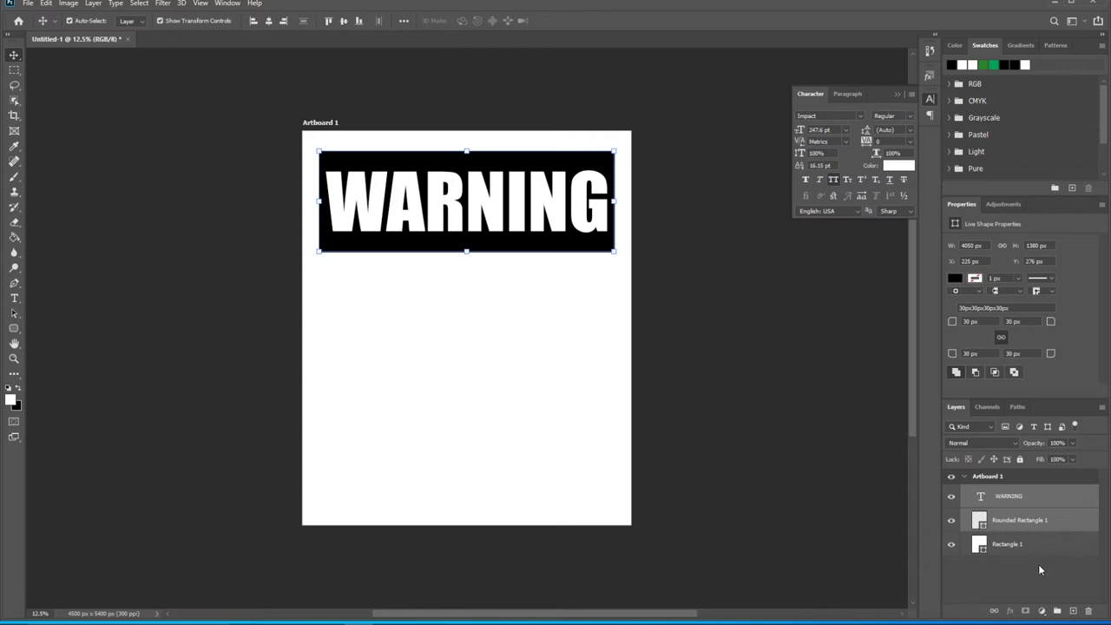
{"action": "left_click", "coordinate": [1035, 527]}
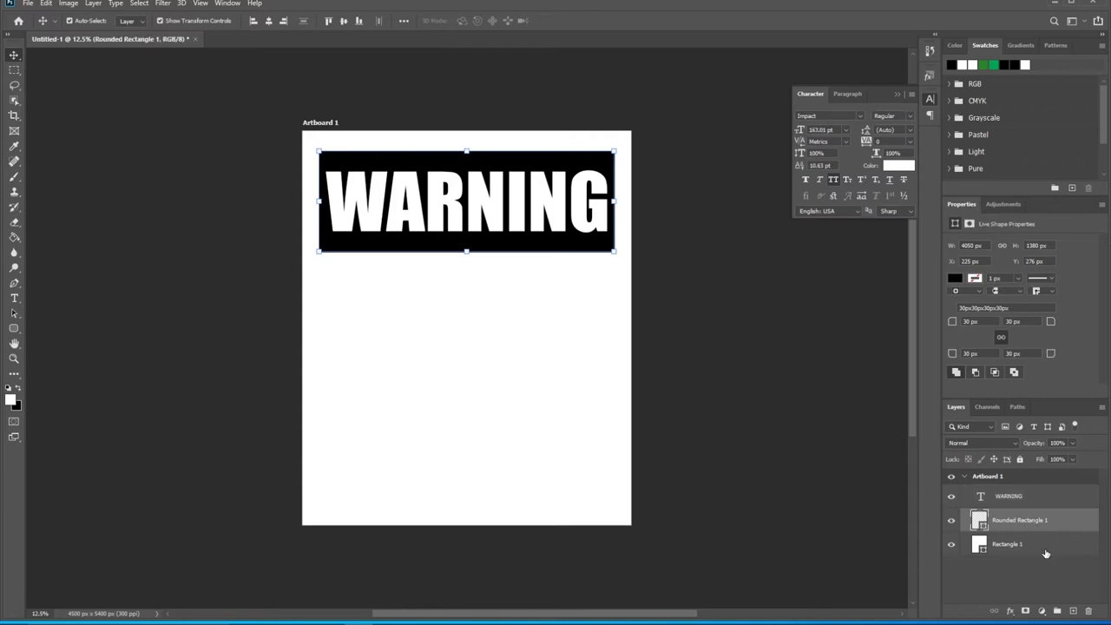
- Shrink the black rectangle's height from both edges until it hugs the WARNING letters
{"action": "left_click", "coordinate": [467, 252]}
{"action": "left_click_drag", "start_coordinate": [468, 252], "coordinate": [467, 243]}
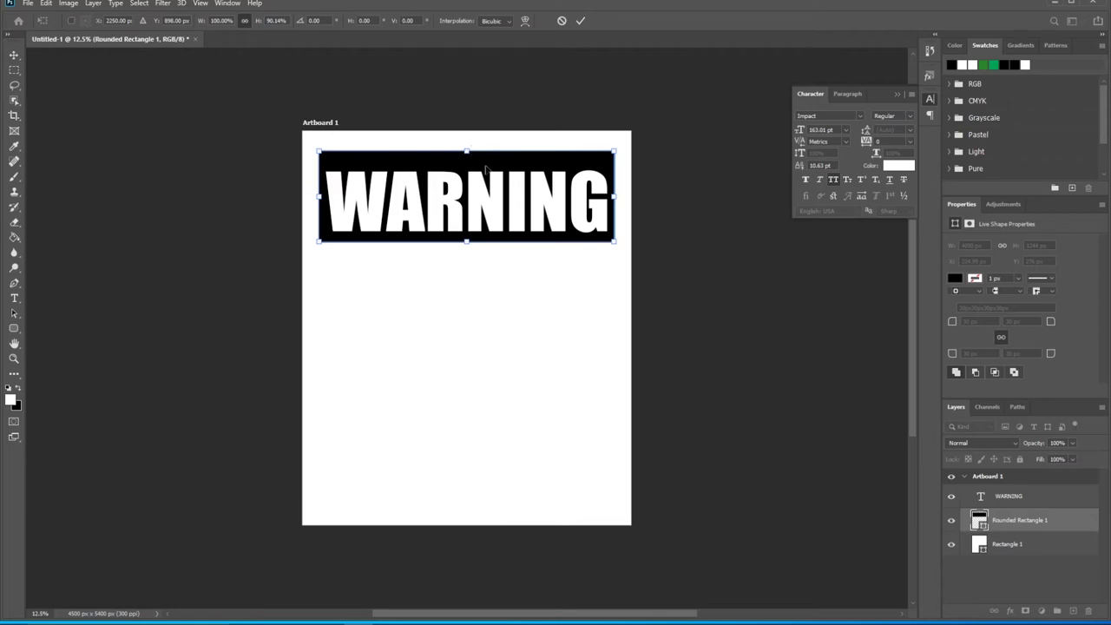
{"action": "left_click", "coordinate": [46, 4]}
{"action": "left_click", "coordinate": [54, 14]}
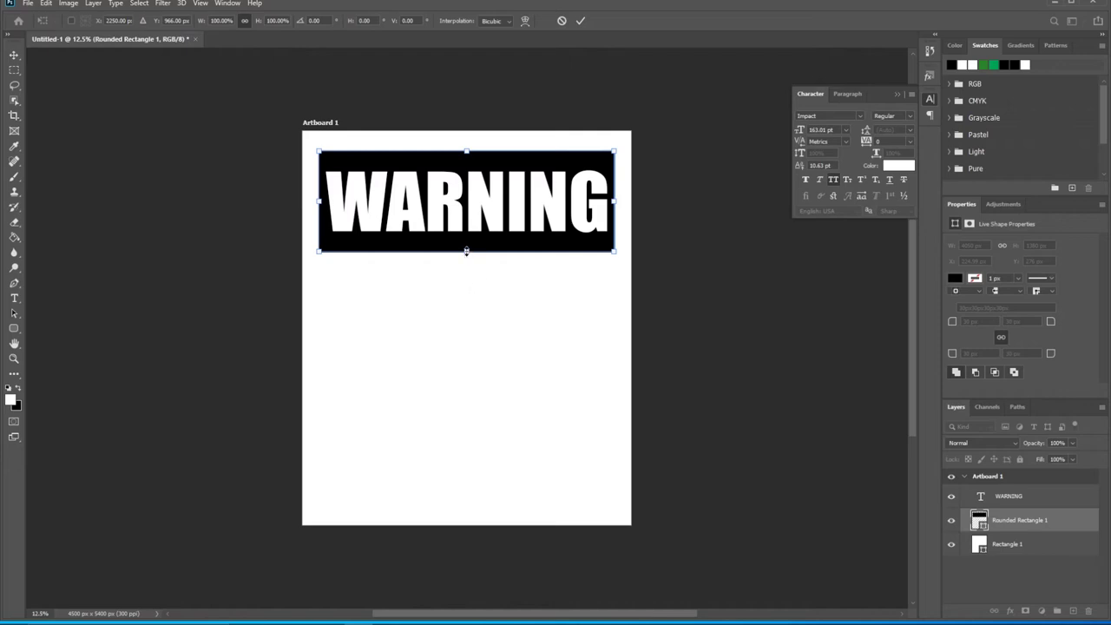
{"action": "left_click_drag", "start_coordinate": [466, 251], "coordinate": [466, 240]}
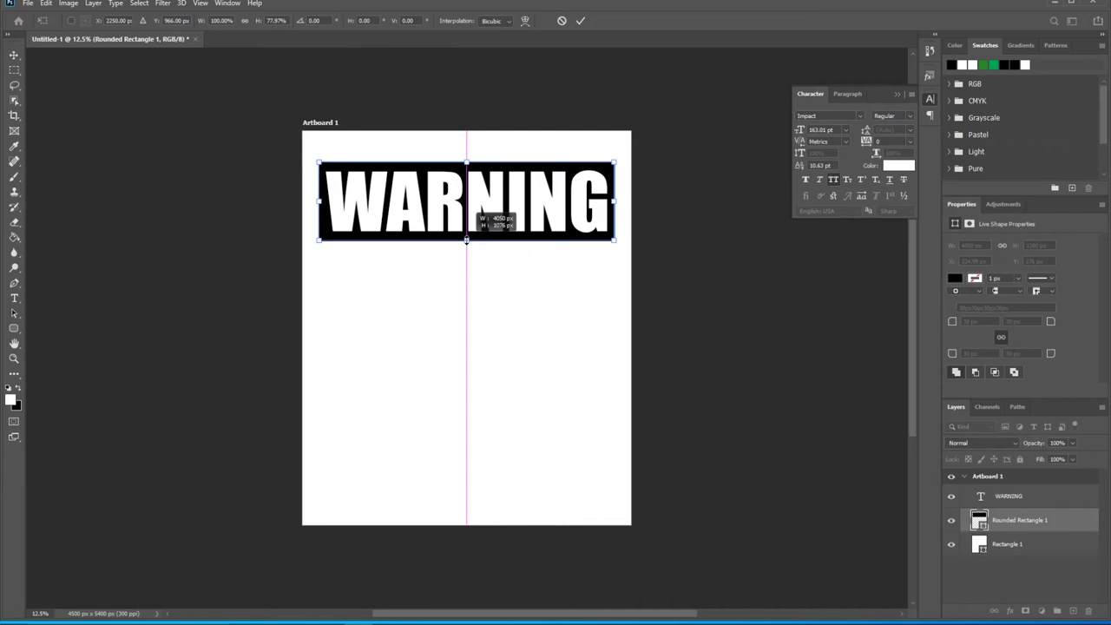
{"action": "left_click_drag", "start_coordinate": [466, 239], "coordinate": [466, 238]}
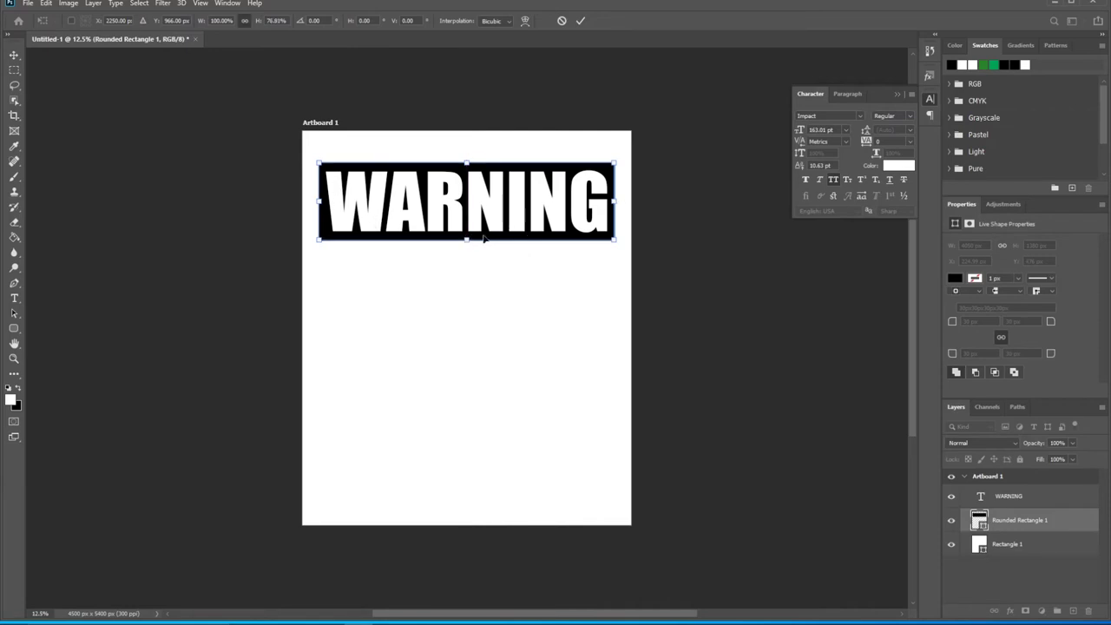
{"action": "key", "text": "Return"}
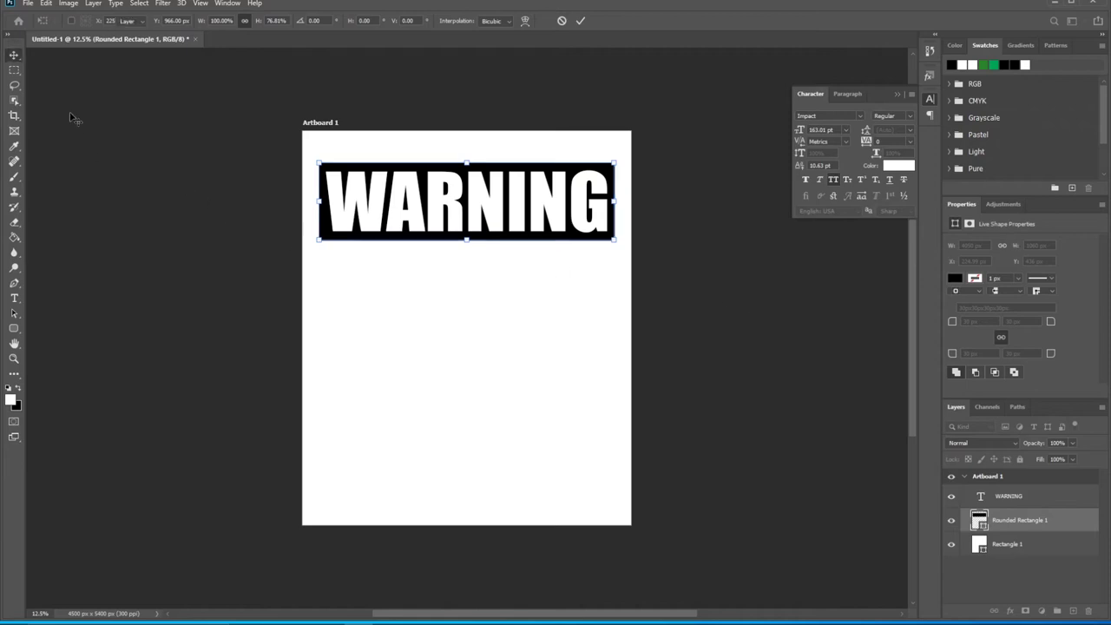
{"action": "left_click", "coordinate": [785, 403]}
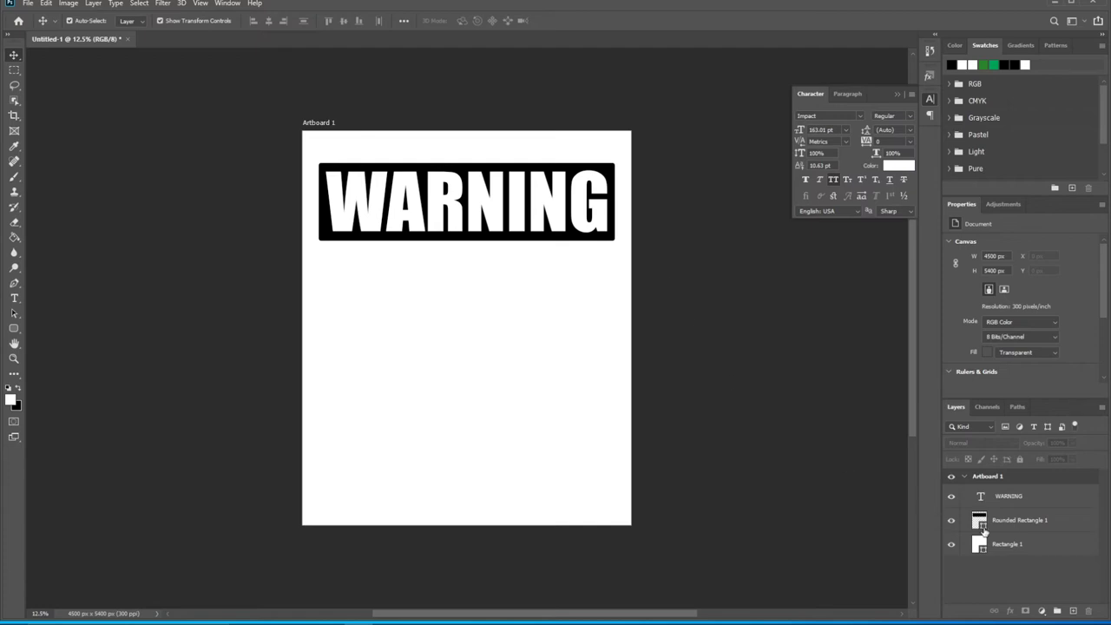
- Apply Rasterize Layer to Rounded Rectangle 1
{"action": "left_click", "coordinate": [1066, 527]}
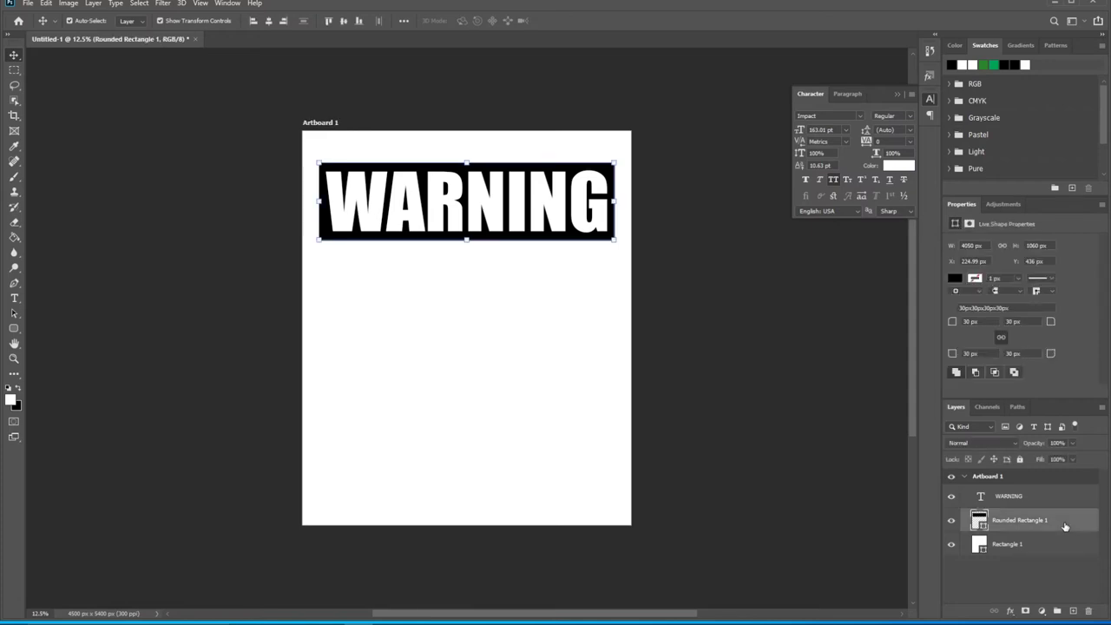
{"action": "right_click", "coordinate": [1065, 527]}
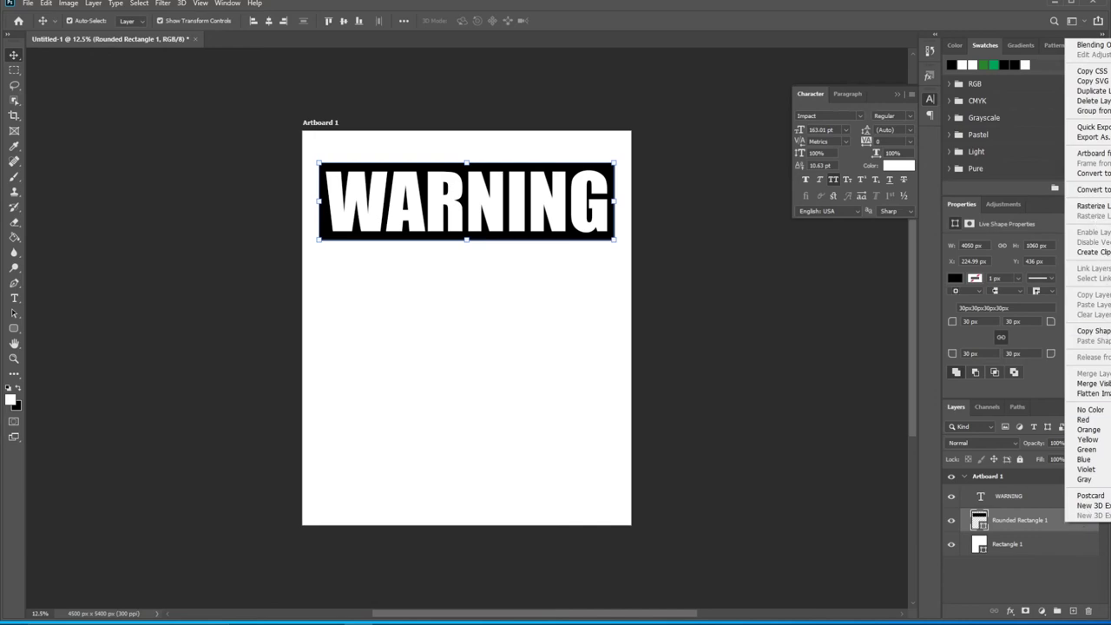
{"action": "left_click", "coordinate": [1092, 205]}
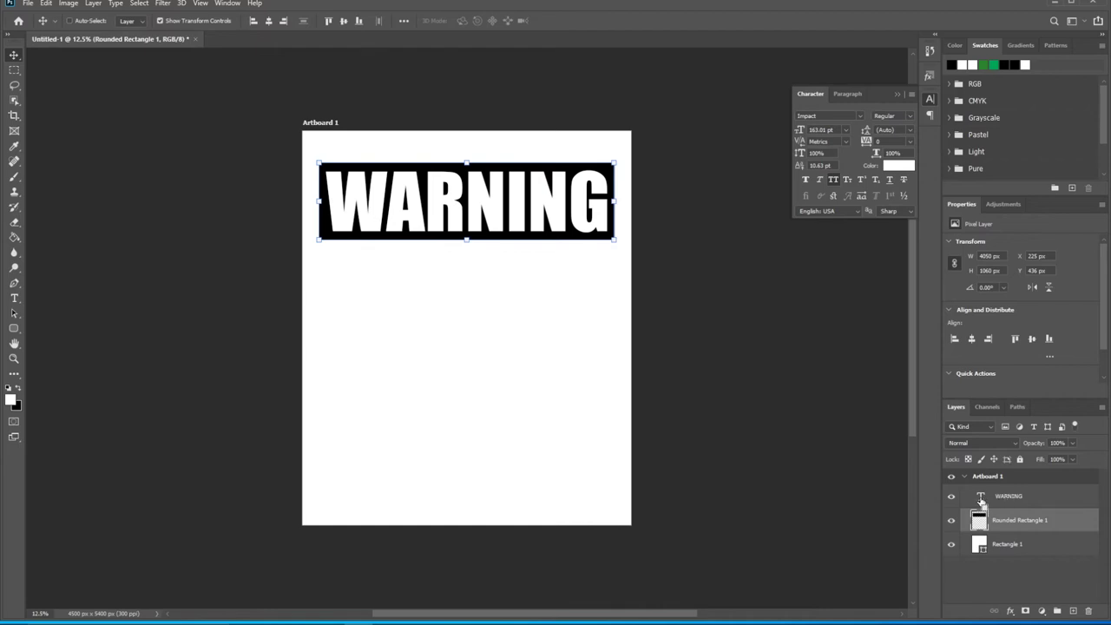
- Delete the WARNING letter shapes from the rectangle layer using the text's selection, then deselect
{"action": "left_click", "coordinate": [982, 501], "text": "ctrl"}
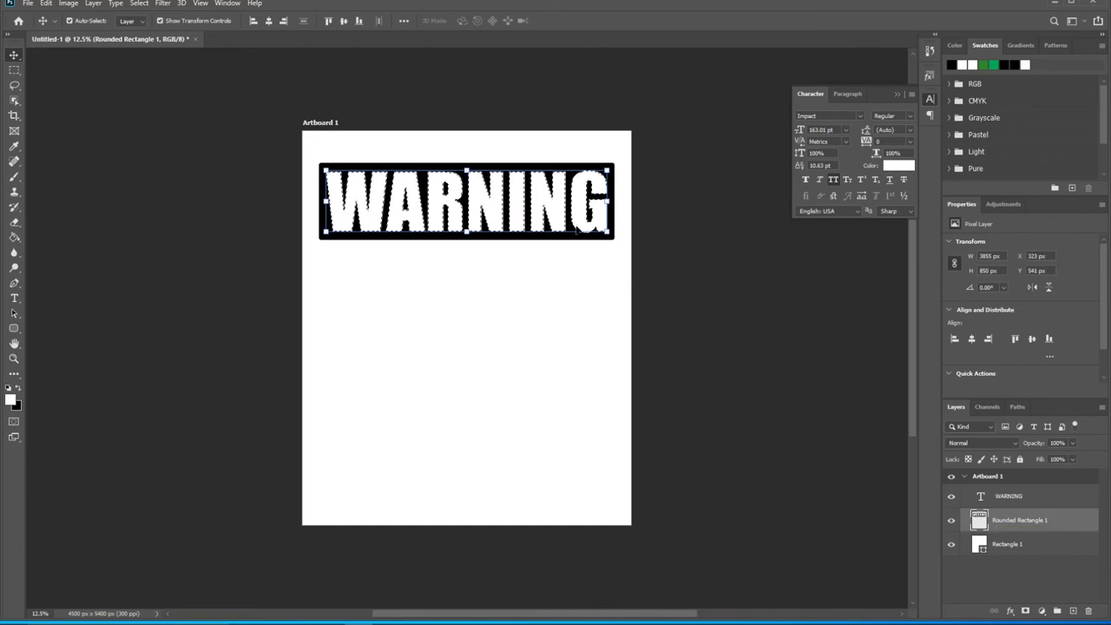
{"action": "key", "text": "ctrl+d"}
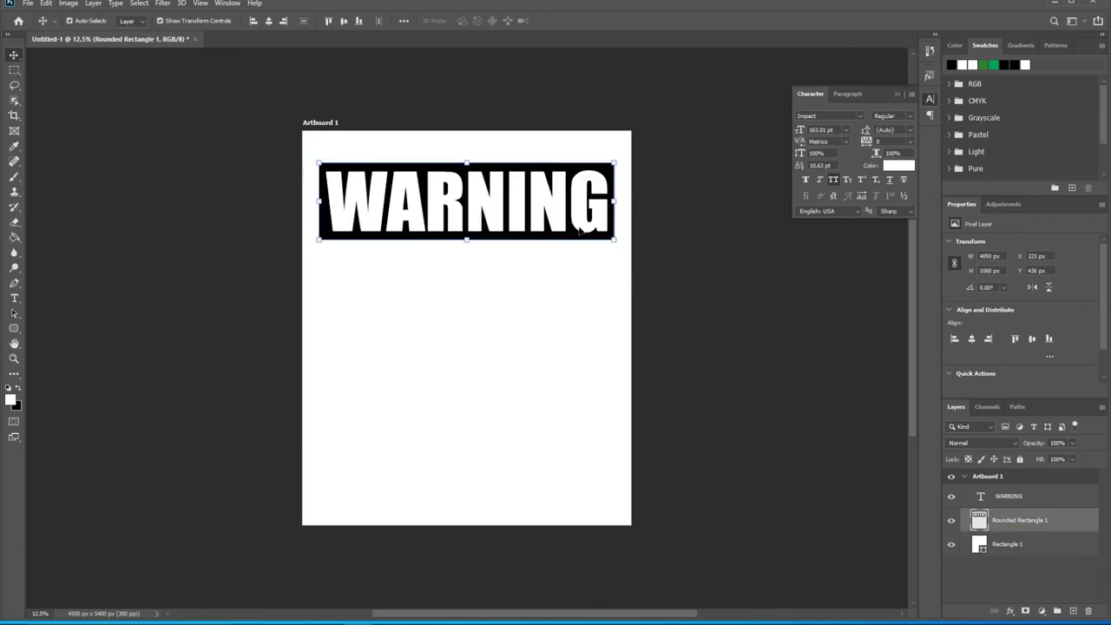
- Check the cut-out by toggling layer visibility, then merge WARNING down into the rectangle
{"action": "left_click", "coordinate": [951, 501]}
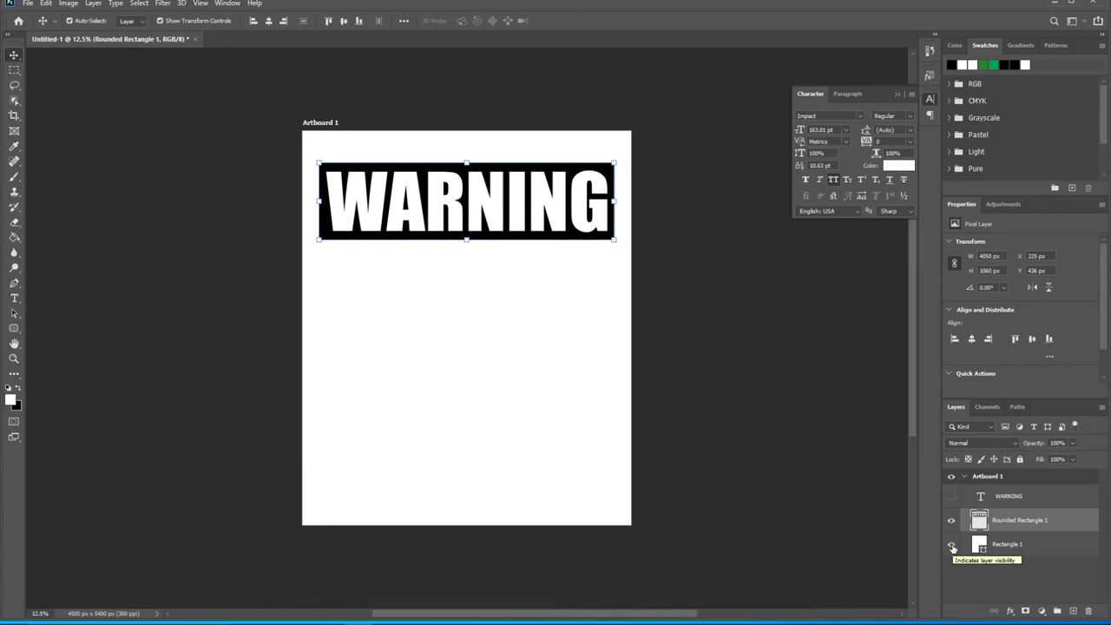
{"action": "left_click", "coordinate": [953, 547]}
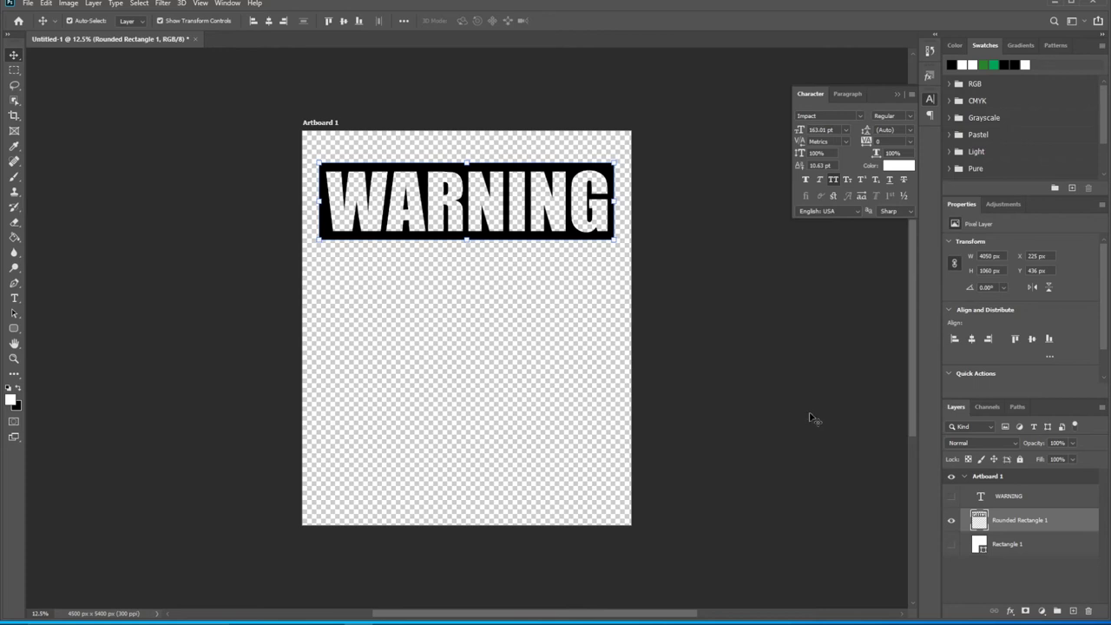
{"action": "left_click", "coordinate": [953, 546]}
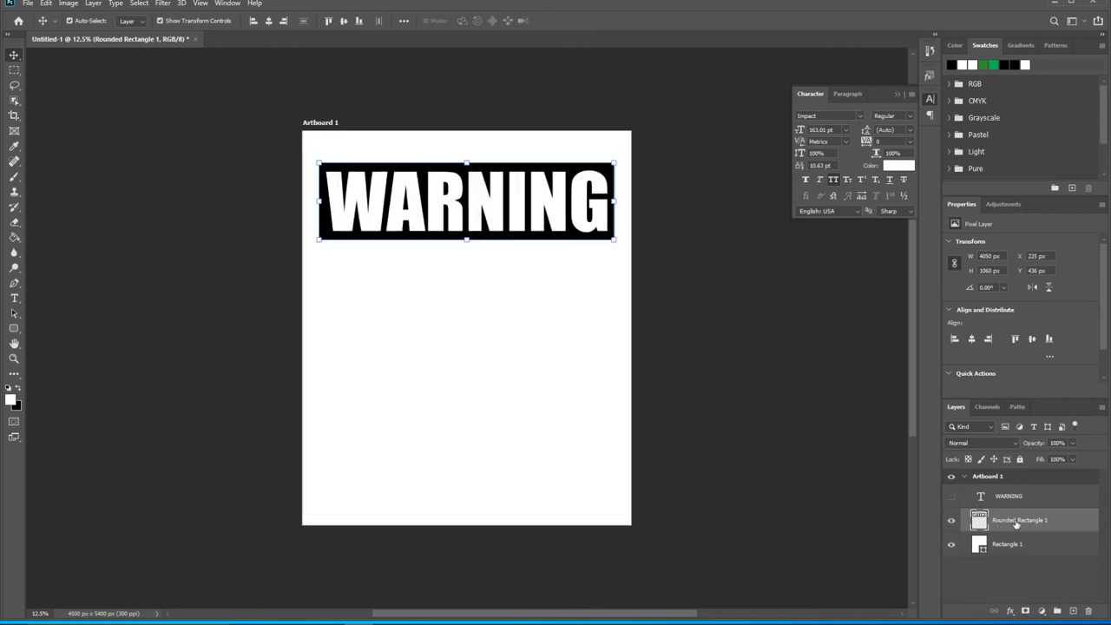
{"action": "left_click", "coordinate": [1062, 504]}
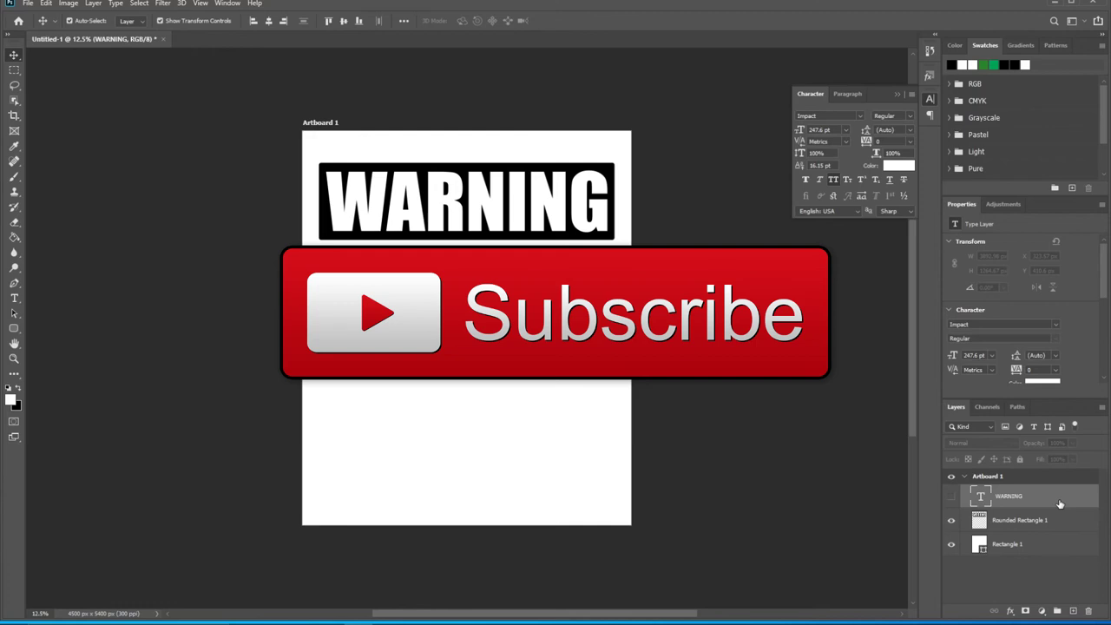
{"action": "key", "text": "ctrl+e"}
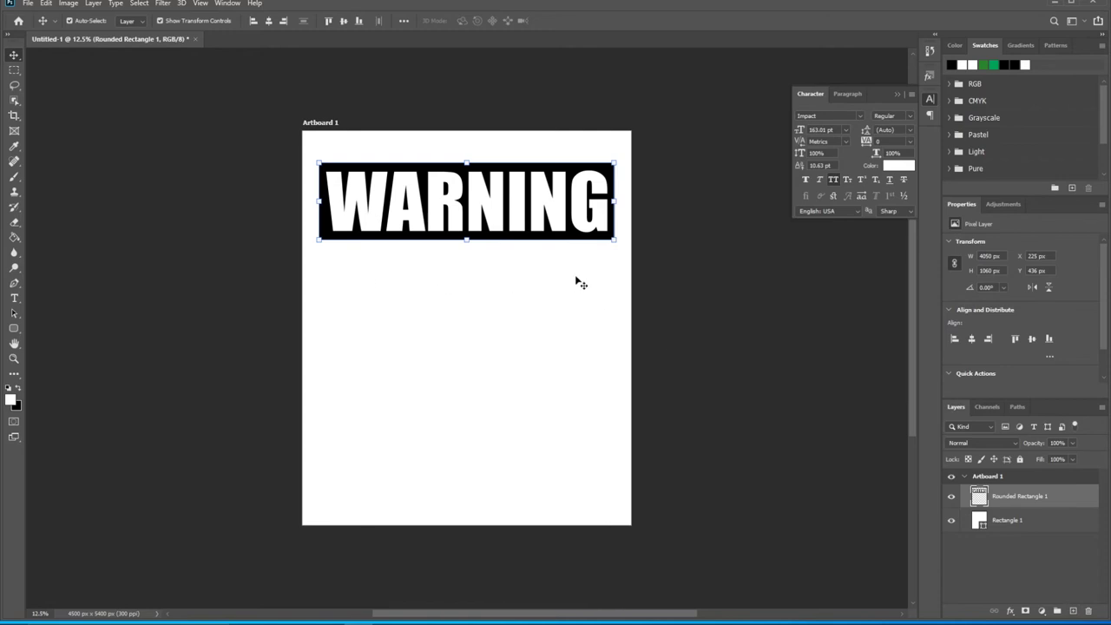
- On a new layer, add black centre-aligned 'MAY TALK' text below the WARNING banner
{"action": "left_click", "coordinate": [1073, 611]}
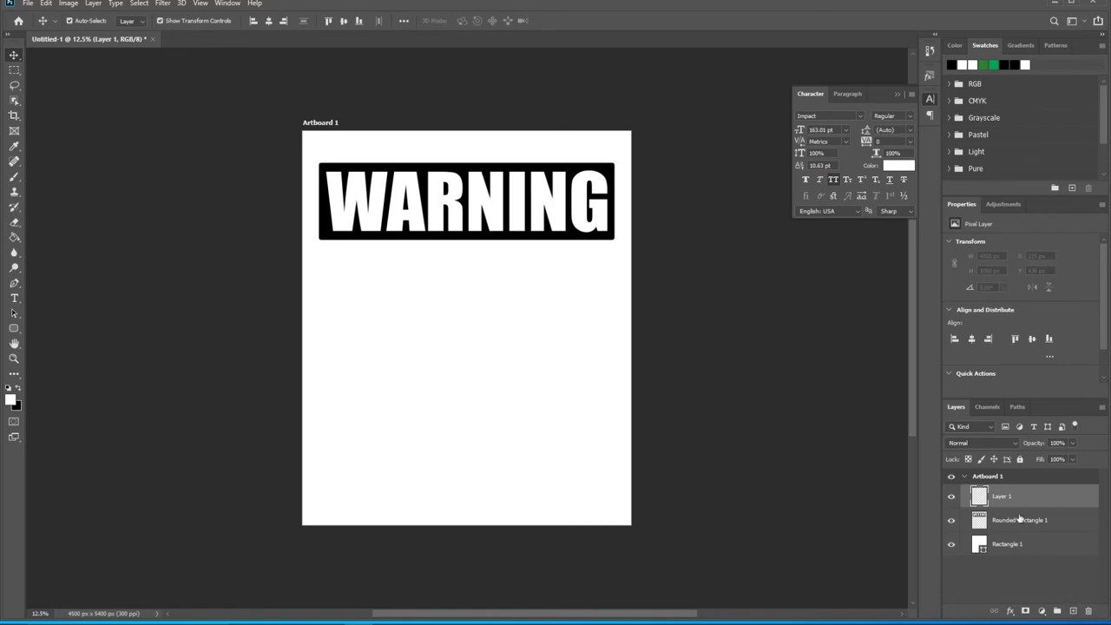
{"action": "left_click", "coordinate": [19, 392]}
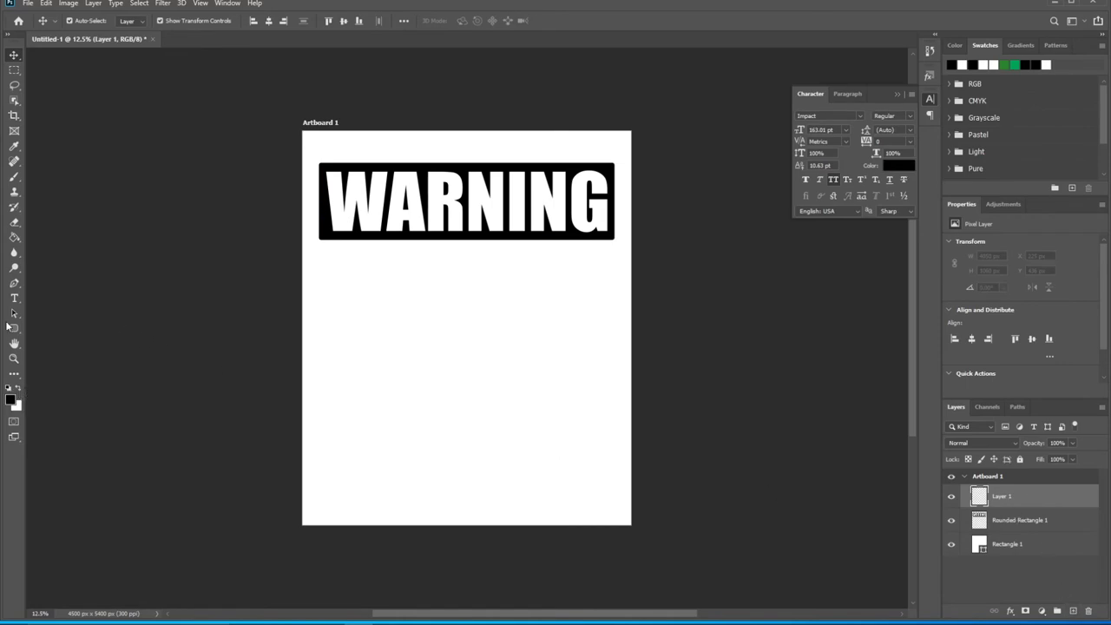
{"action": "left_click", "coordinate": [14, 299]}
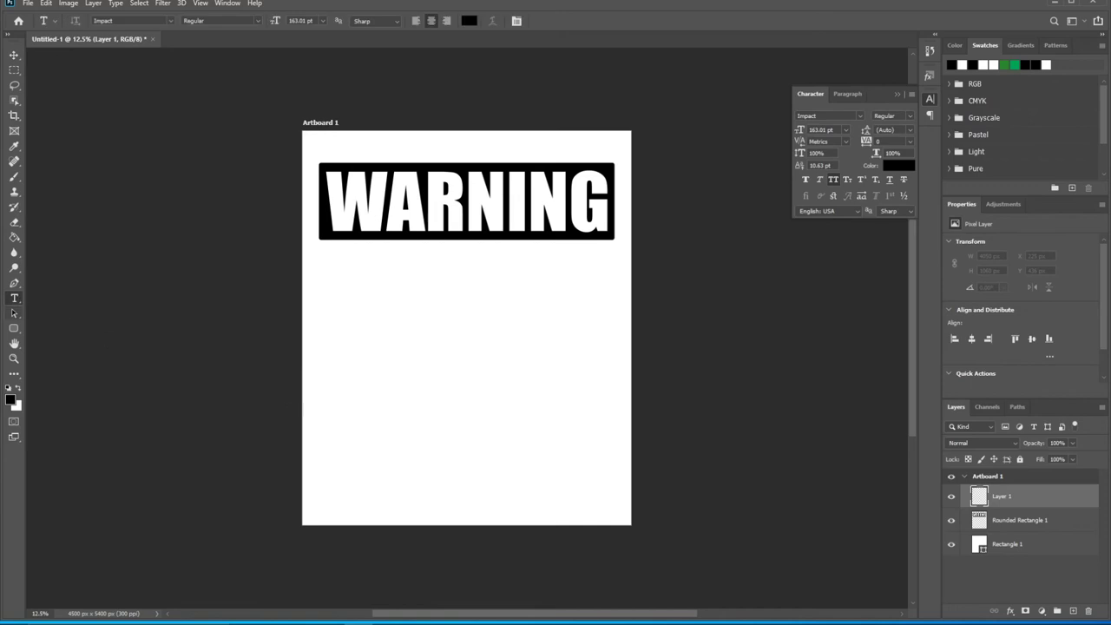
{"action": "left_click", "coordinate": [432, 21]}
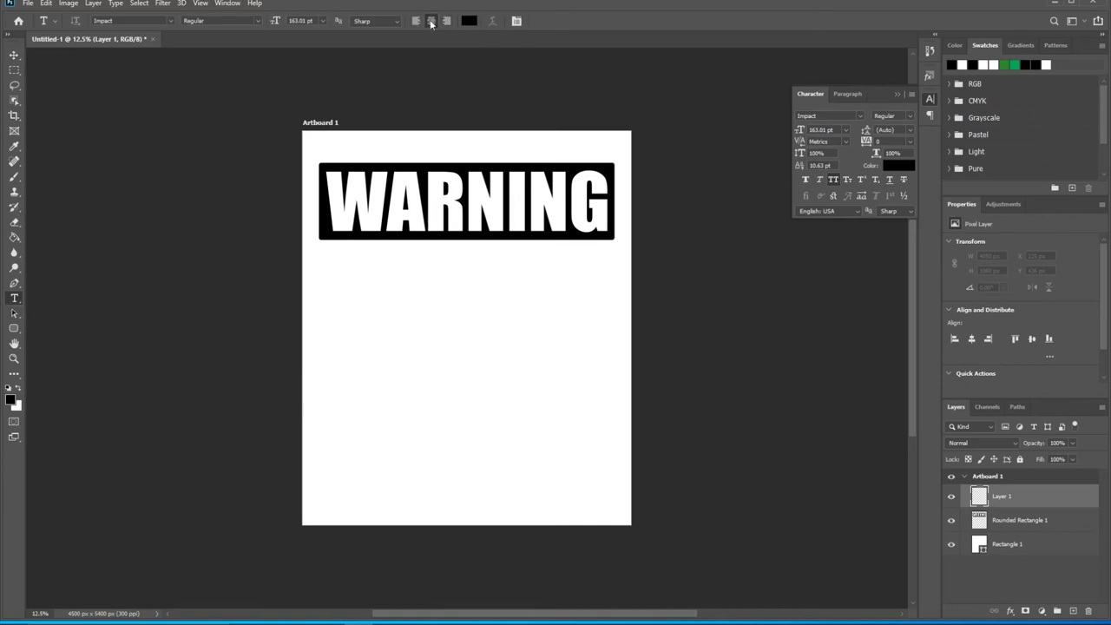
{"action": "left_click", "coordinate": [459, 314]}
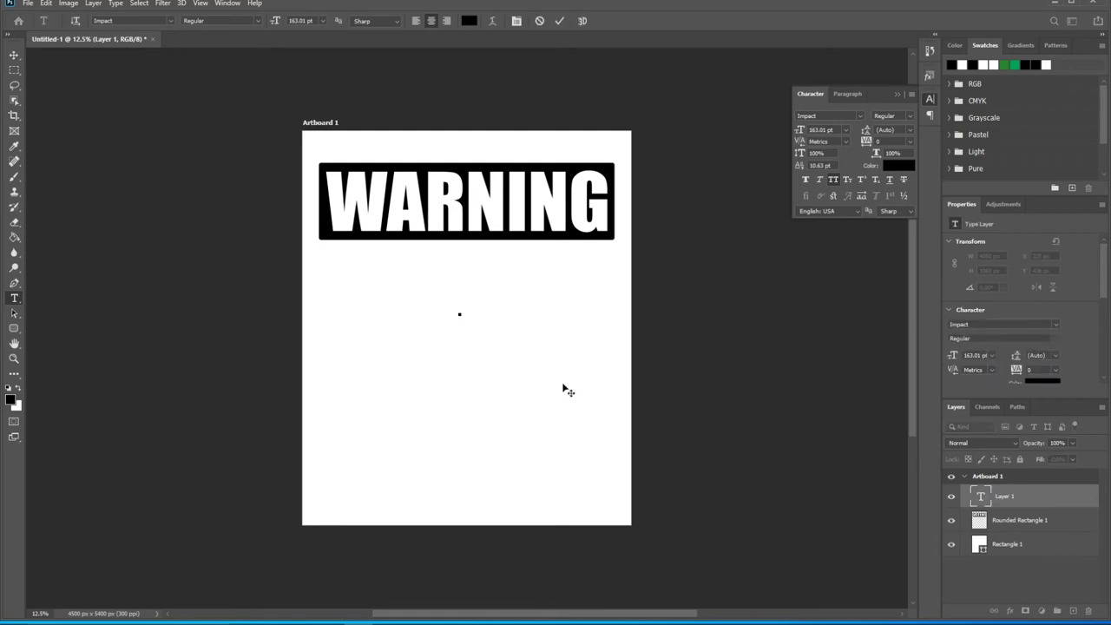
{"action": "type", "text": "MA"}
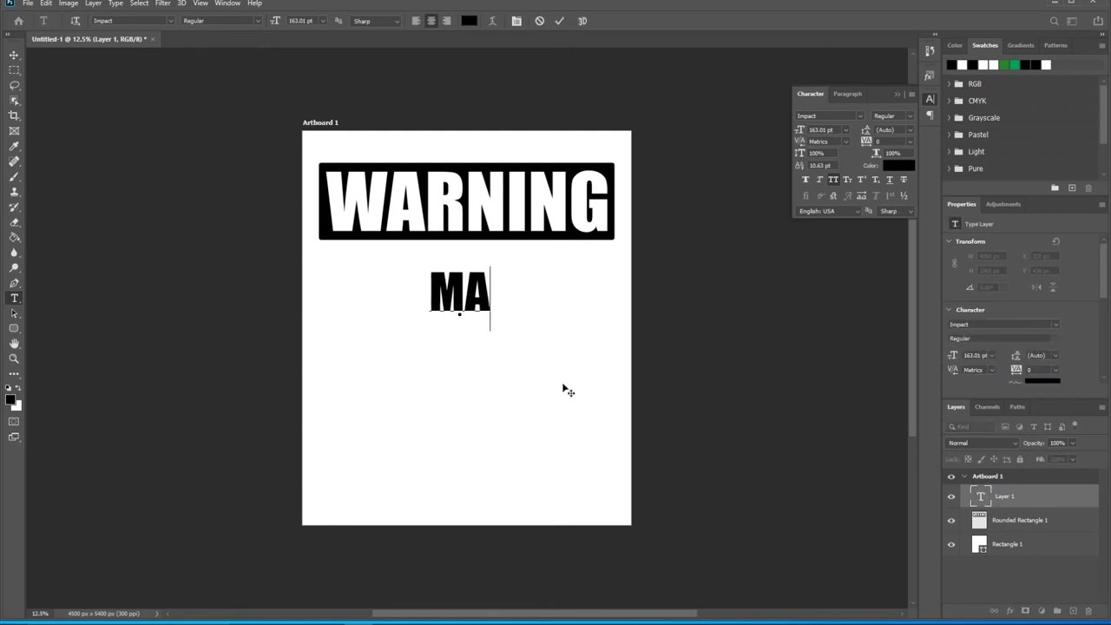
{"action": "type", "text": "Y TALK"}
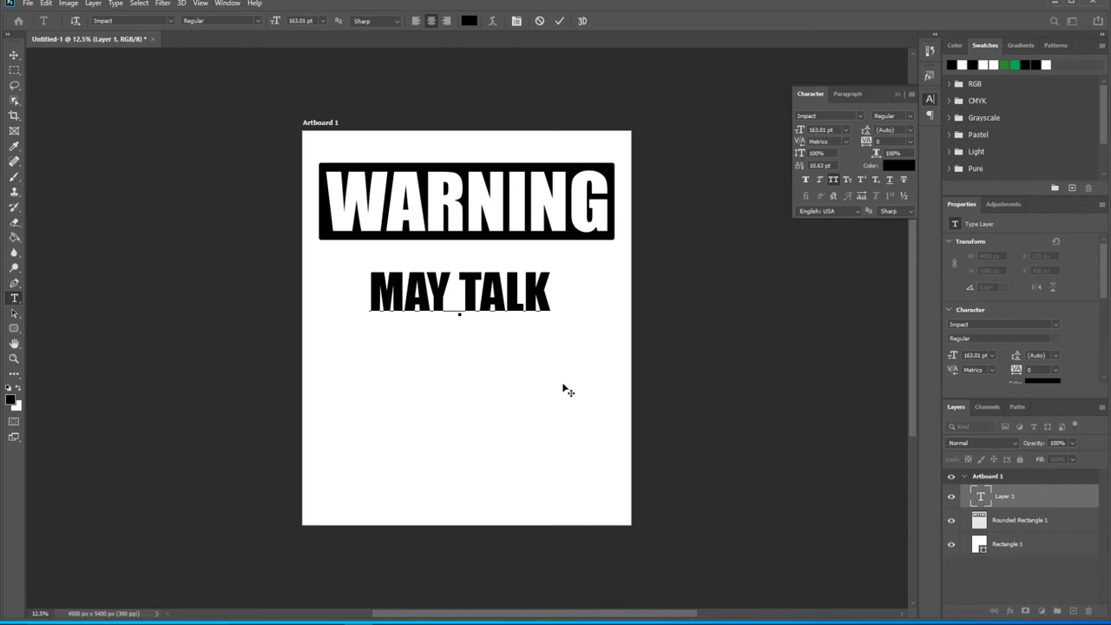
{"action": "left_click", "coordinate": [14, 54]}
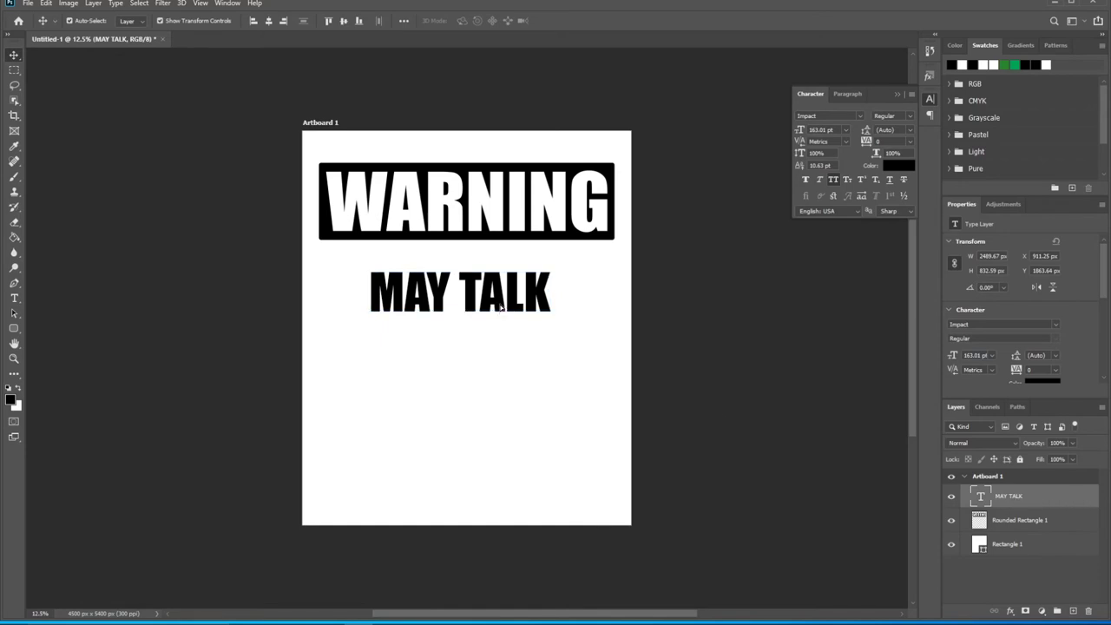
- Move MAY TALK up under the banner, centre it horizontally, and drag a copy directly below
{"action": "left_click_drag", "start_coordinate": [501, 309], "coordinate": [504, 293]}
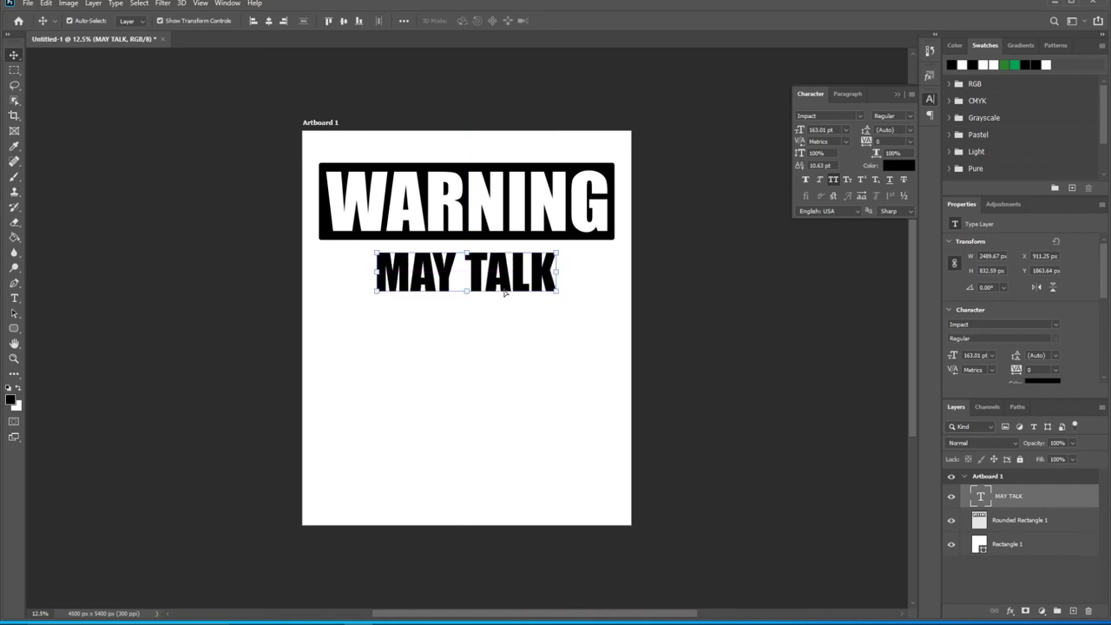
{"action": "left_click", "coordinate": [268, 22]}
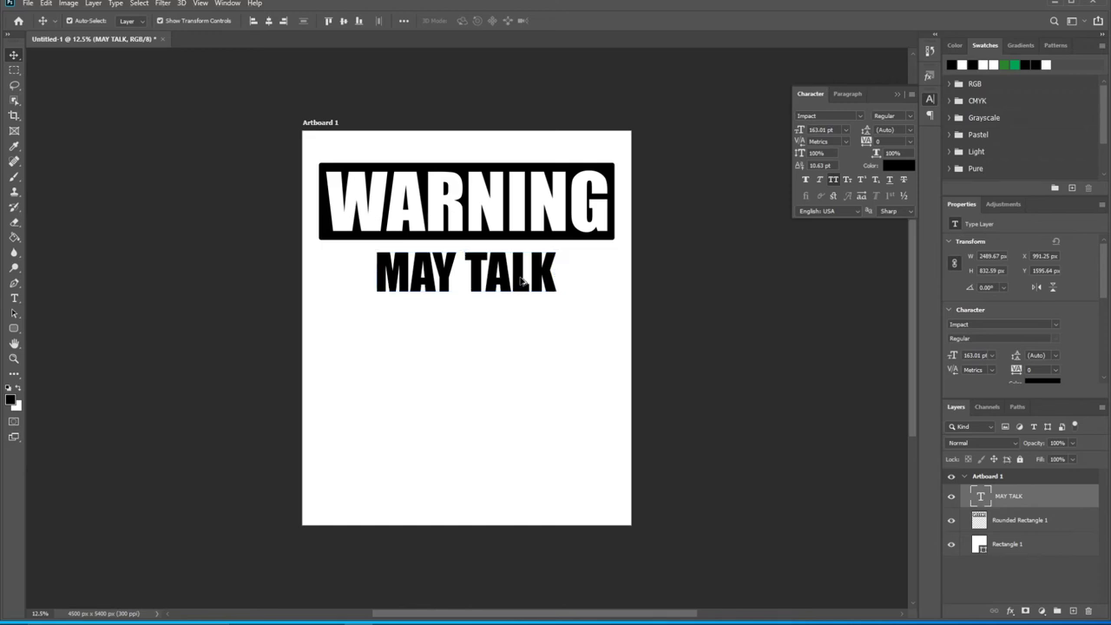
{"action": "left_click_drag", "start_coordinate": [522, 276], "coordinate": [521, 328]}
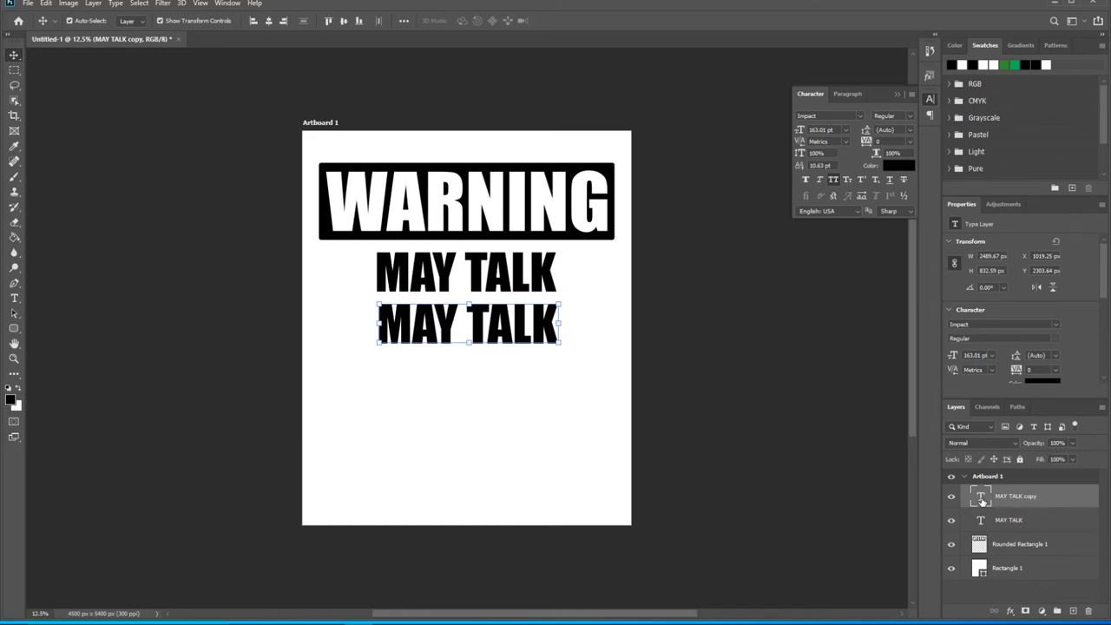
- Retype the MAY TALK copy as 'ABOUT', commit it, and reselect its text for editing
{"action": "double_click", "coordinate": [983, 502]}
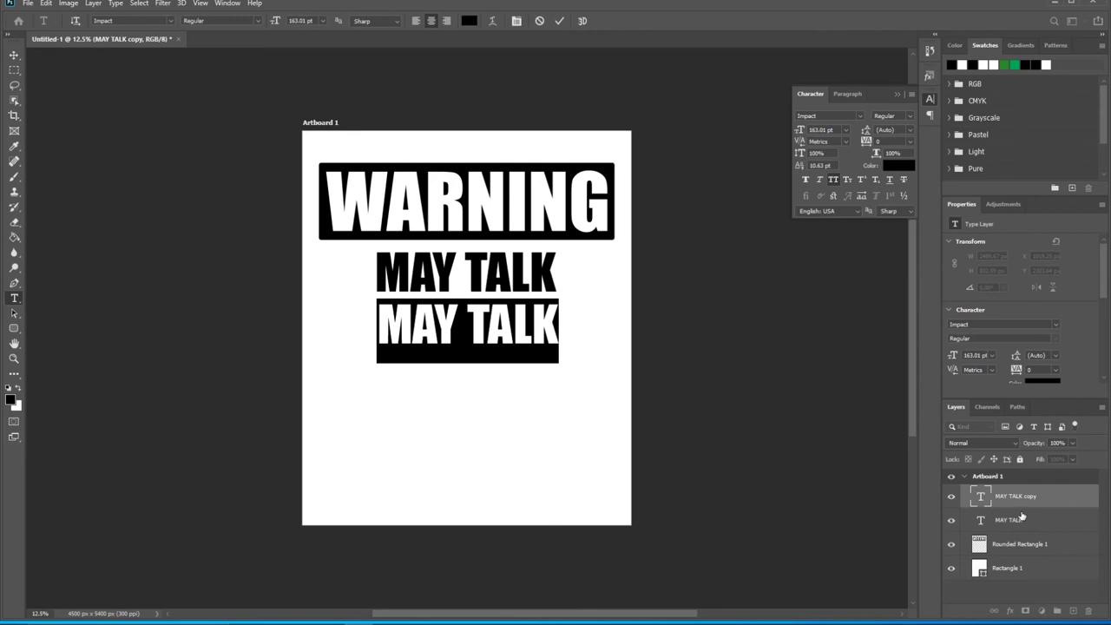
{"action": "key", "text": "Caps_Lock"}
{"action": "type", "text": "A"}
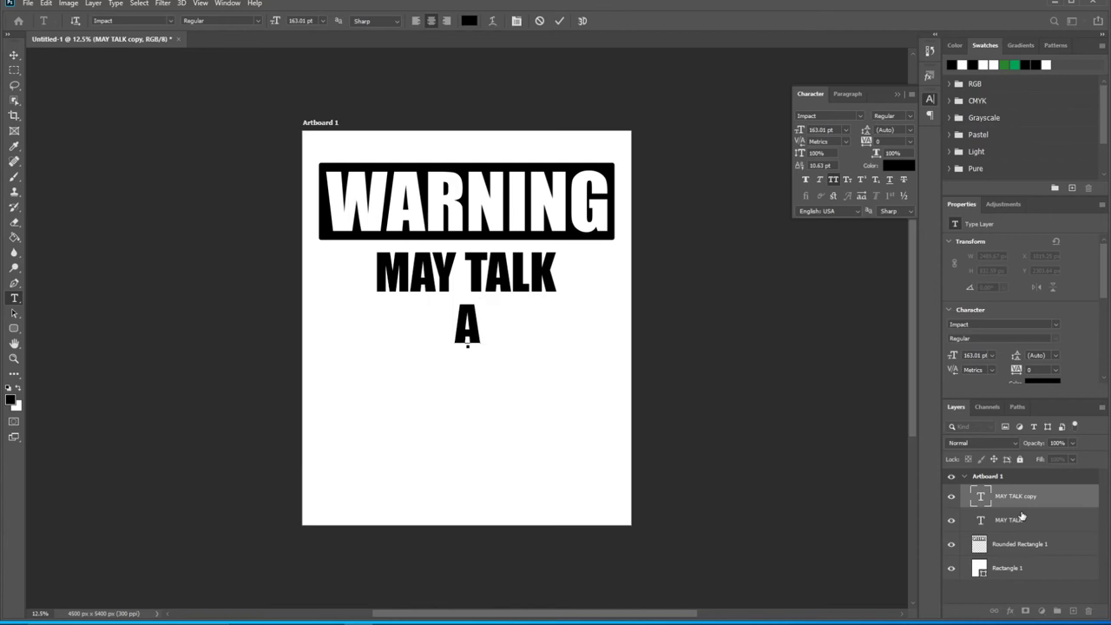
{"action": "type", "text": "BOUT"}
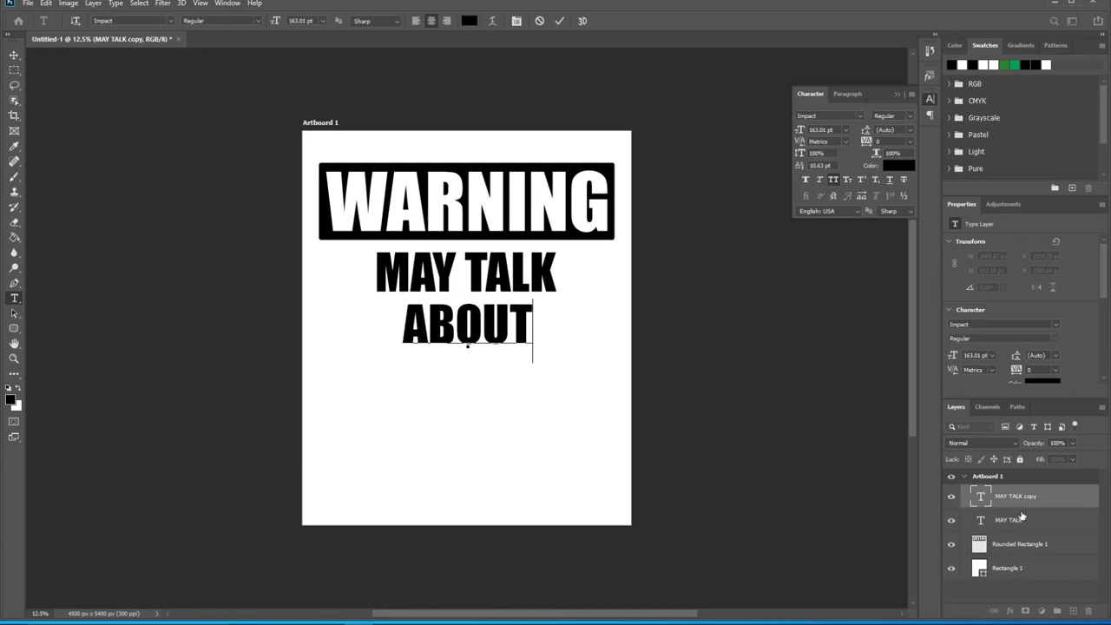
{"action": "key", "text": "ctrl+Return"}
{"action": "key", "text": "v"}
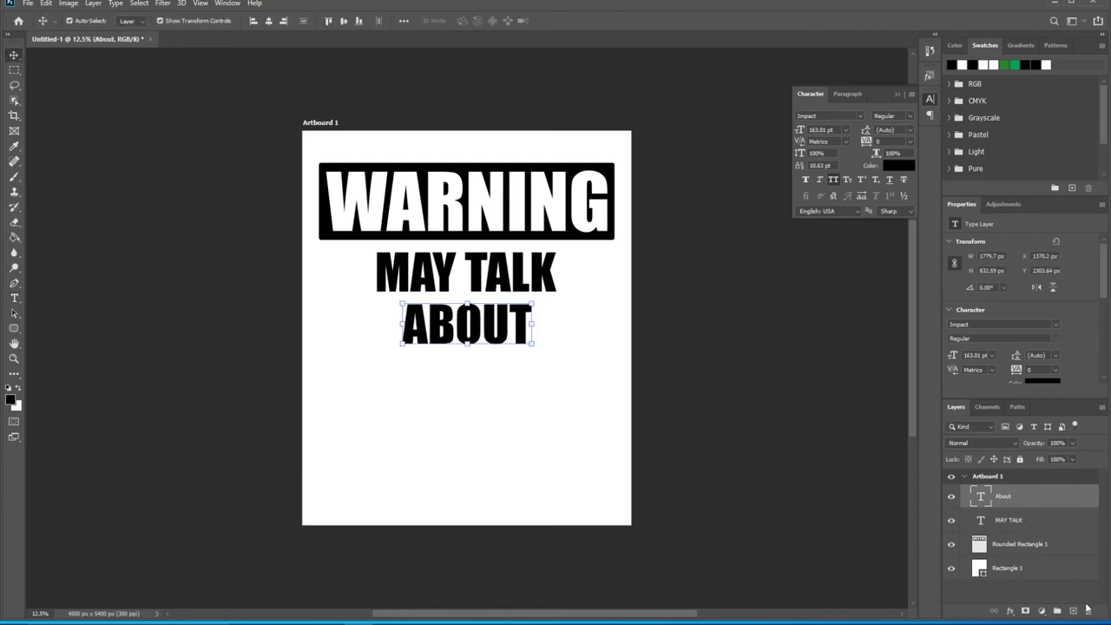
{"action": "double_click", "coordinate": [979, 498]}
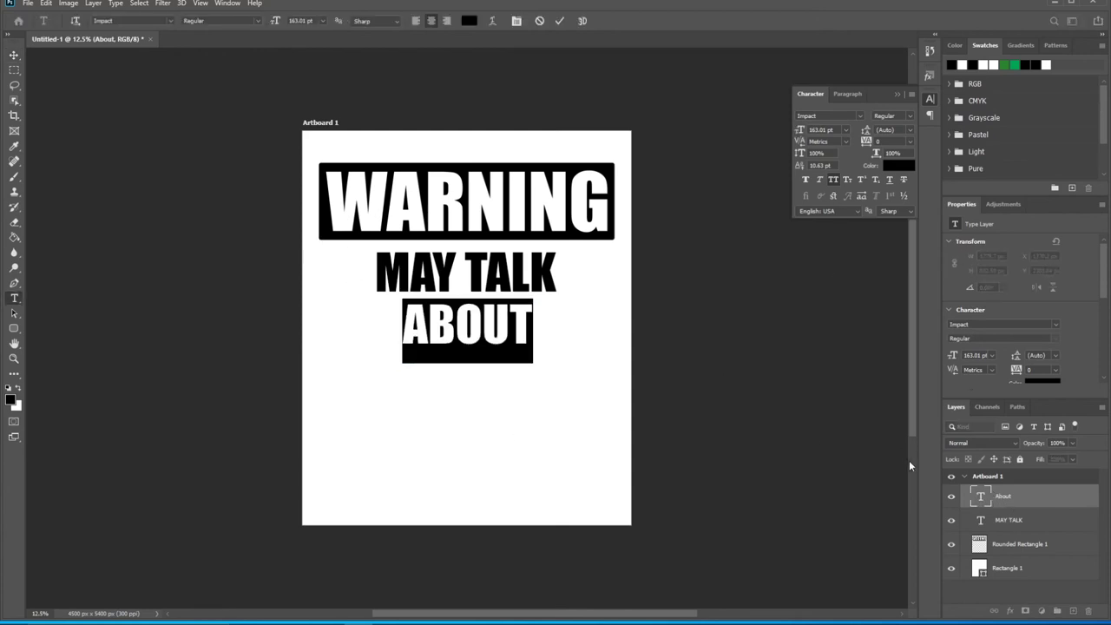
- Set ABOUT to 255 pt in Arnold Regular script with All Caps turned off
{"action": "double_click", "coordinate": [979, 499]}
{"action": "left_click_drag", "start_coordinate": [799, 133], "coordinate": [883, 130]}
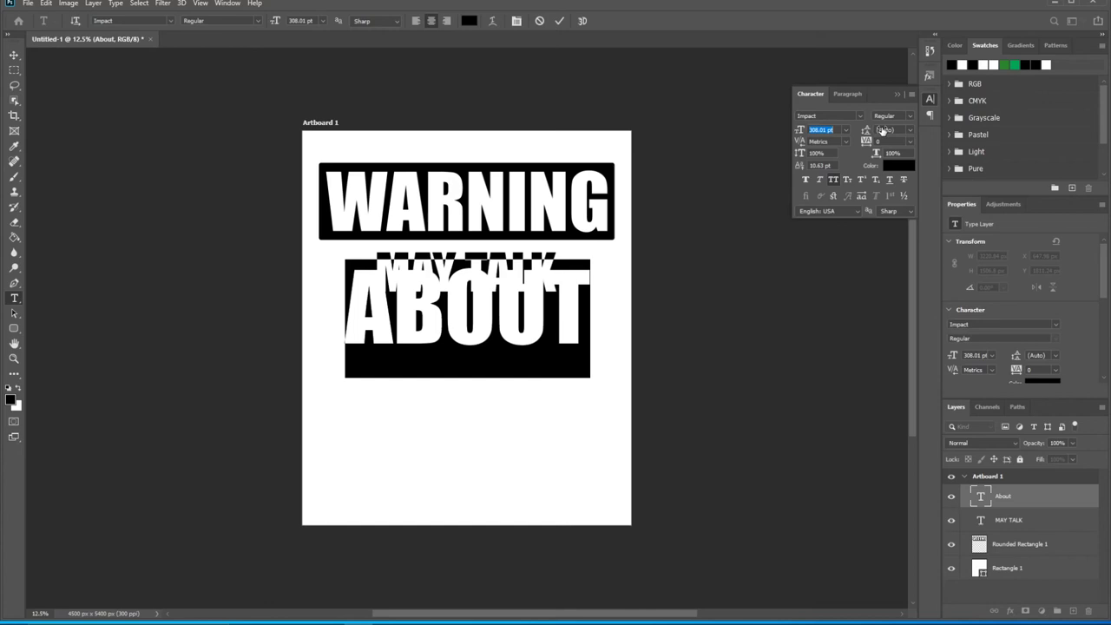
{"action": "left_click_drag", "start_coordinate": [883, 131], "coordinate": [852, 131]}
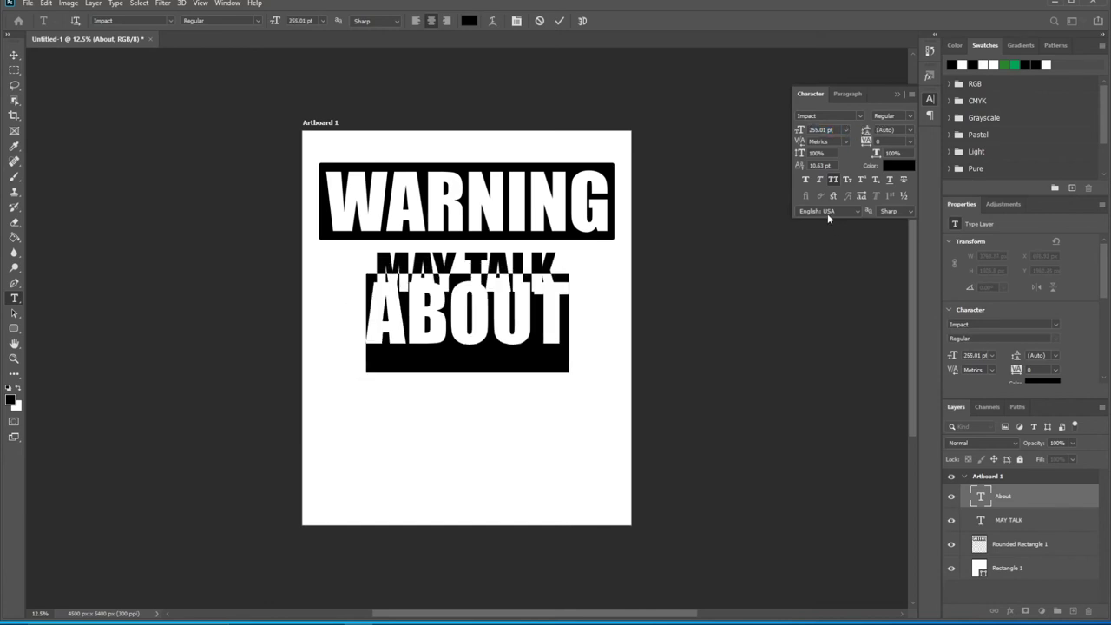
{"action": "left_click", "coordinate": [837, 115]}
{"action": "type", "text": "arno"}
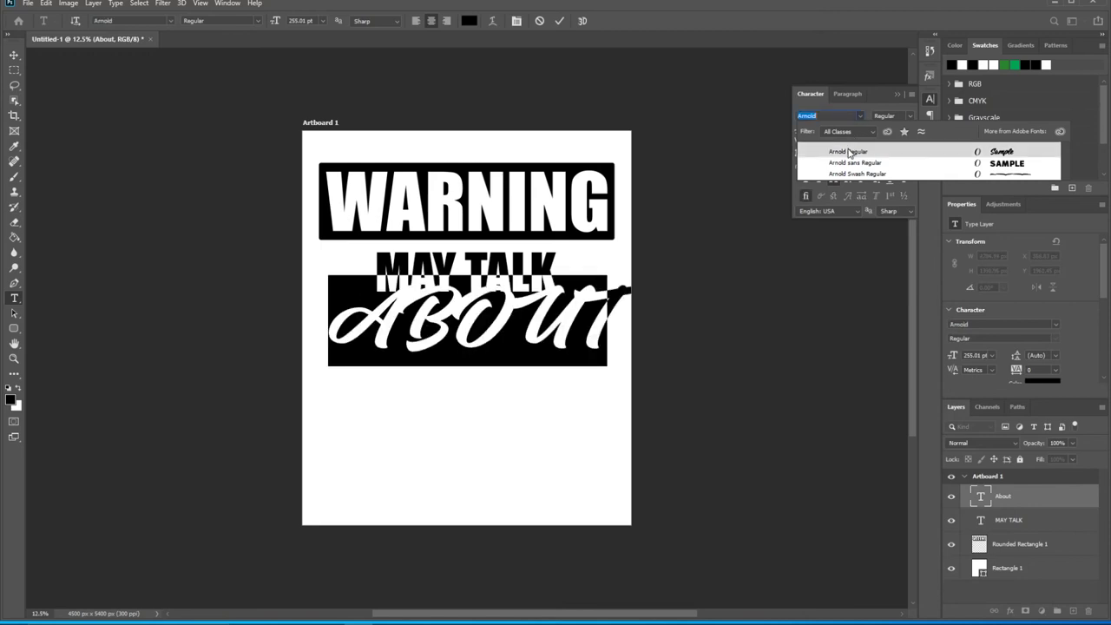
{"action": "left_click", "coordinate": [850, 153]}
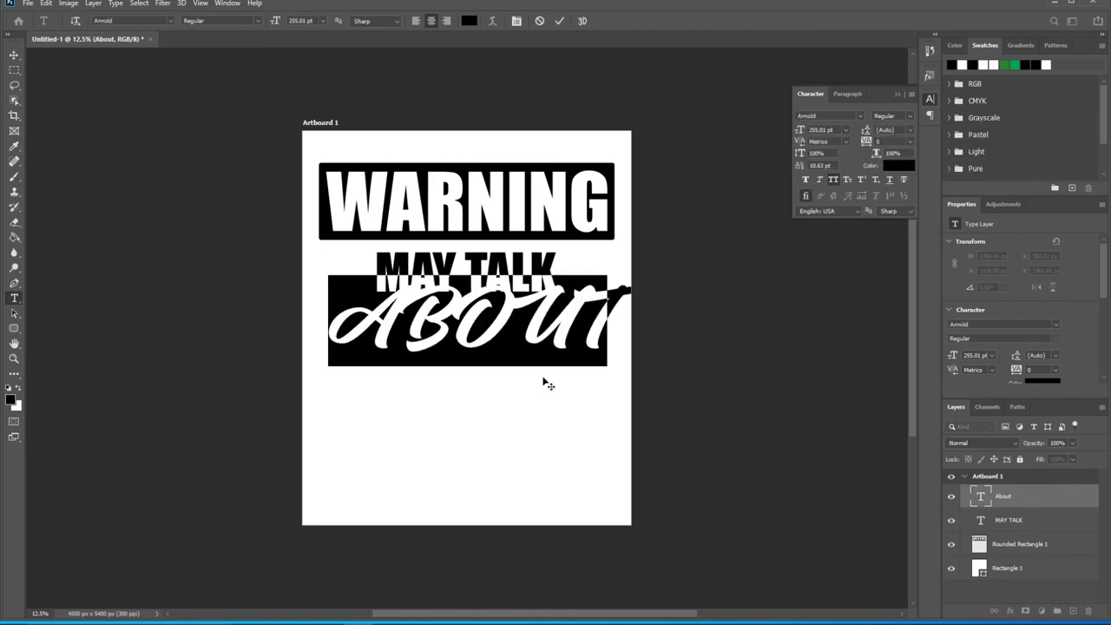
{"action": "left_click", "coordinate": [834, 180]}
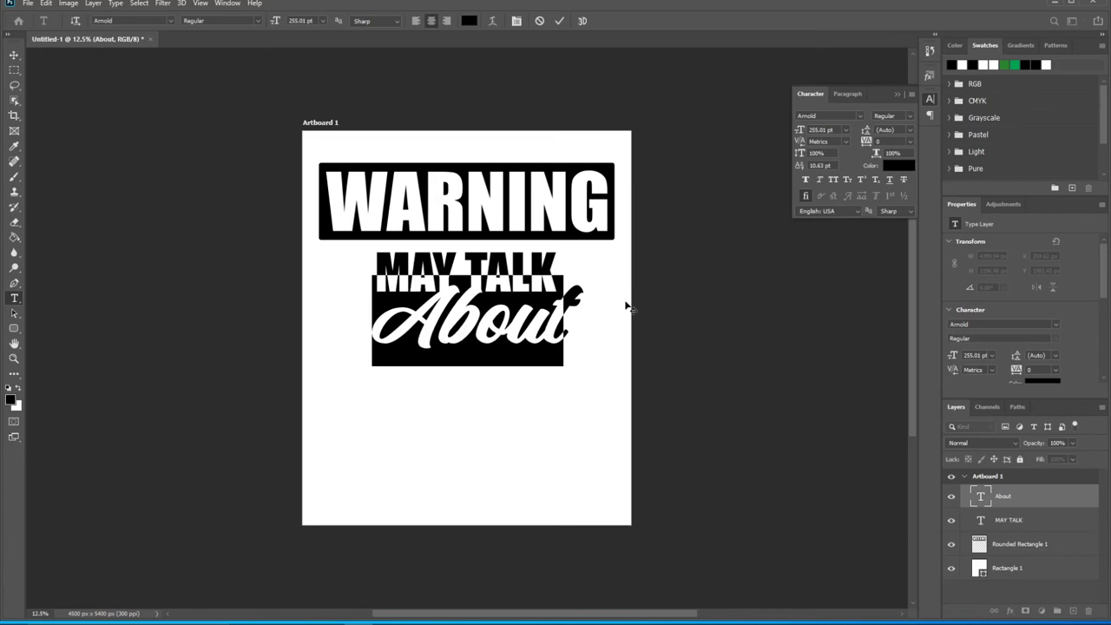
- Enlarge About to 331 pt and centre it horizontally just below MAY TALK
{"action": "left_click_drag", "start_coordinate": [799, 130], "coordinate": [842, 129]}
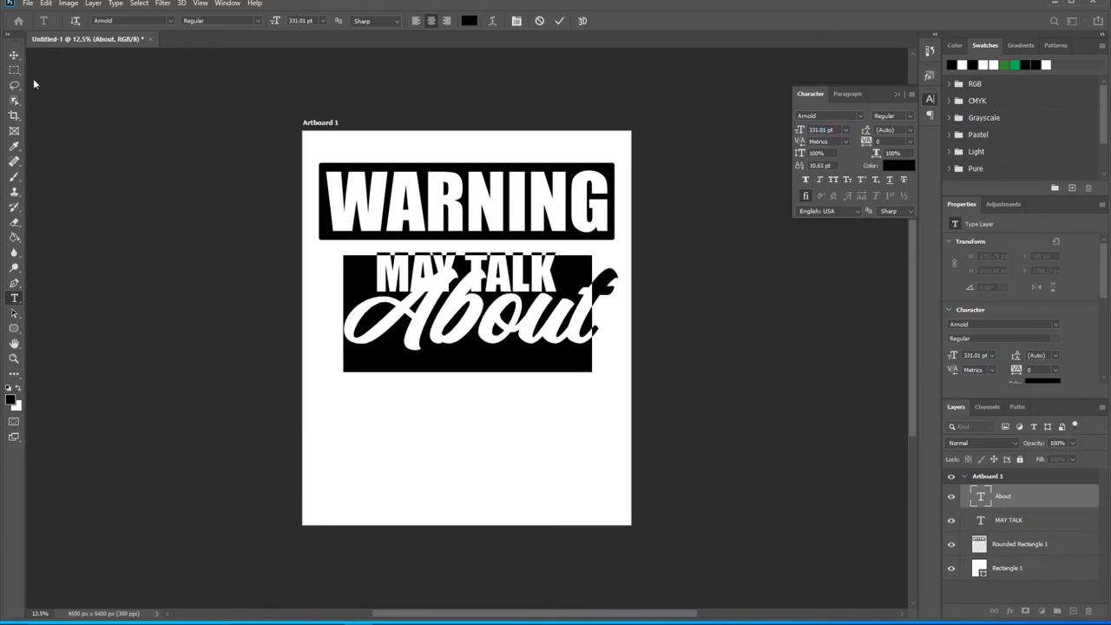
{"action": "left_click", "coordinate": [14, 55]}
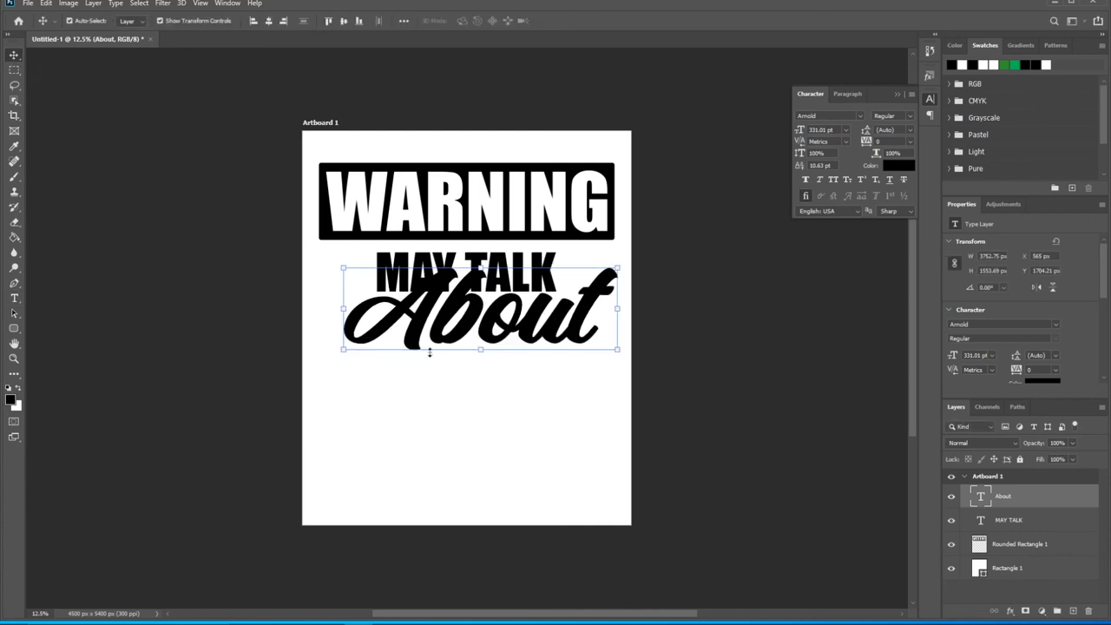
{"action": "left_click_drag", "start_coordinate": [476, 314], "coordinate": [467, 344]}
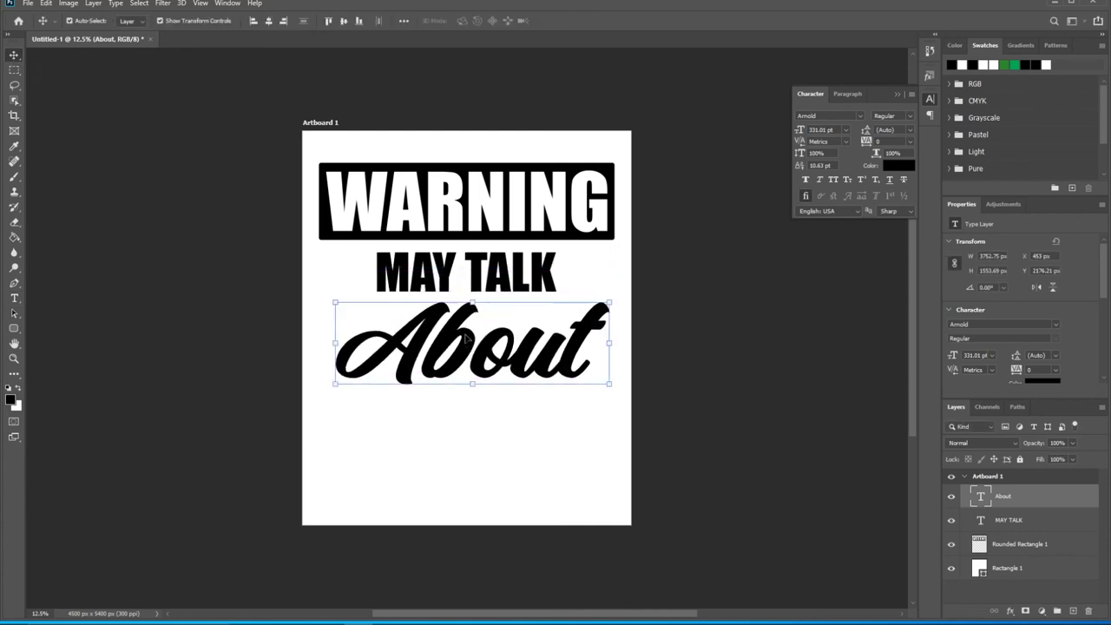
{"action": "left_click", "coordinate": [269, 23]}
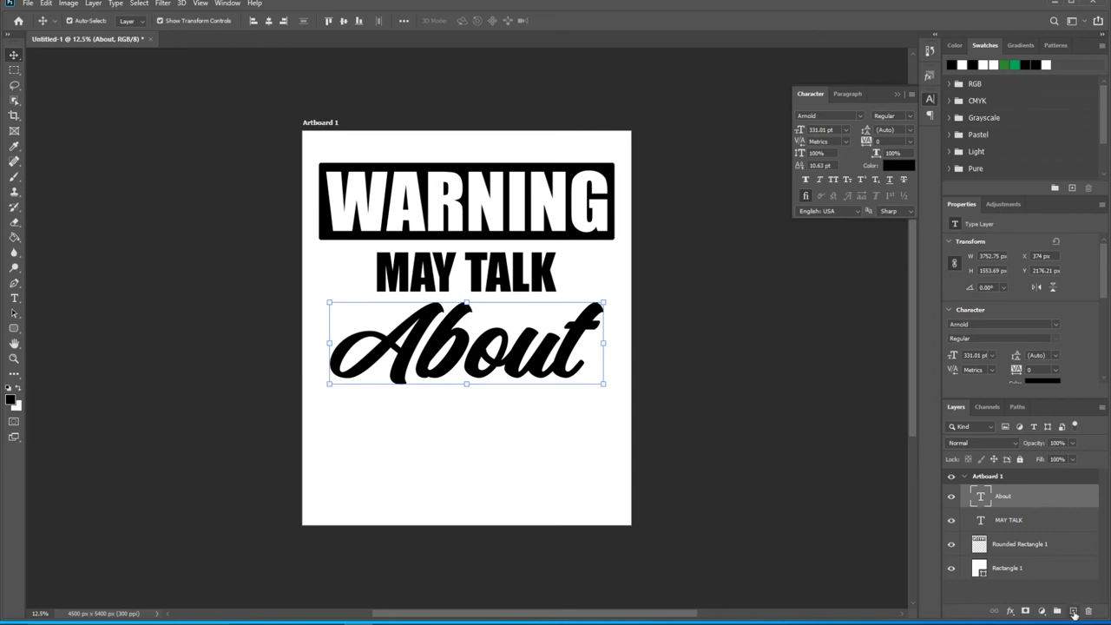
- On a new layer, start a text line below About set in Impact at 271 pt
{"action": "left_click", "coordinate": [1074, 612]}
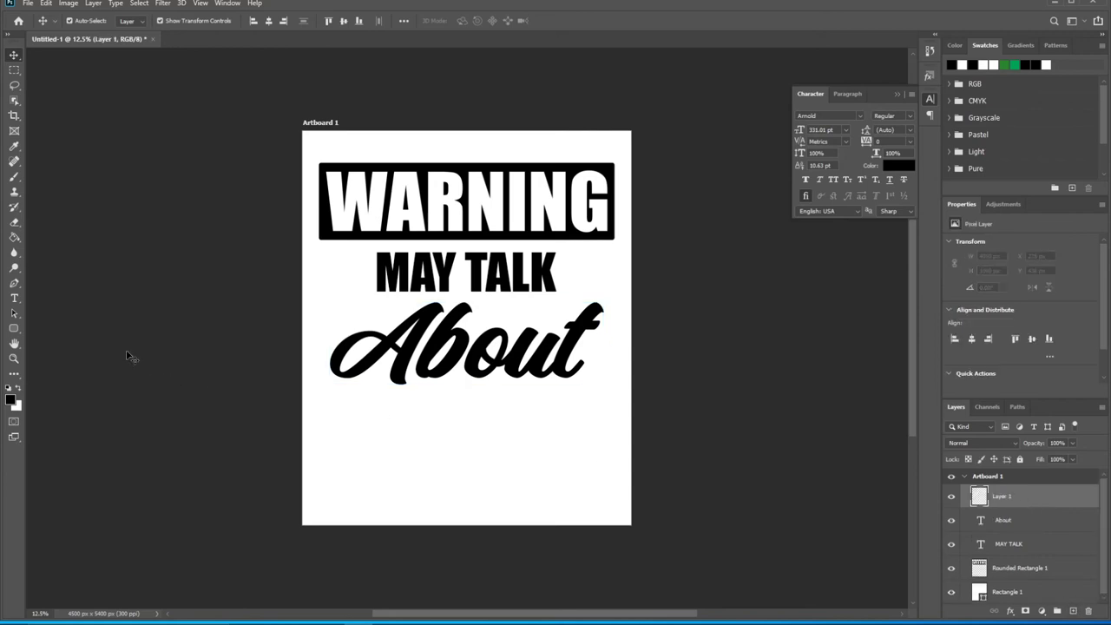
{"action": "left_click", "coordinate": [14, 299]}
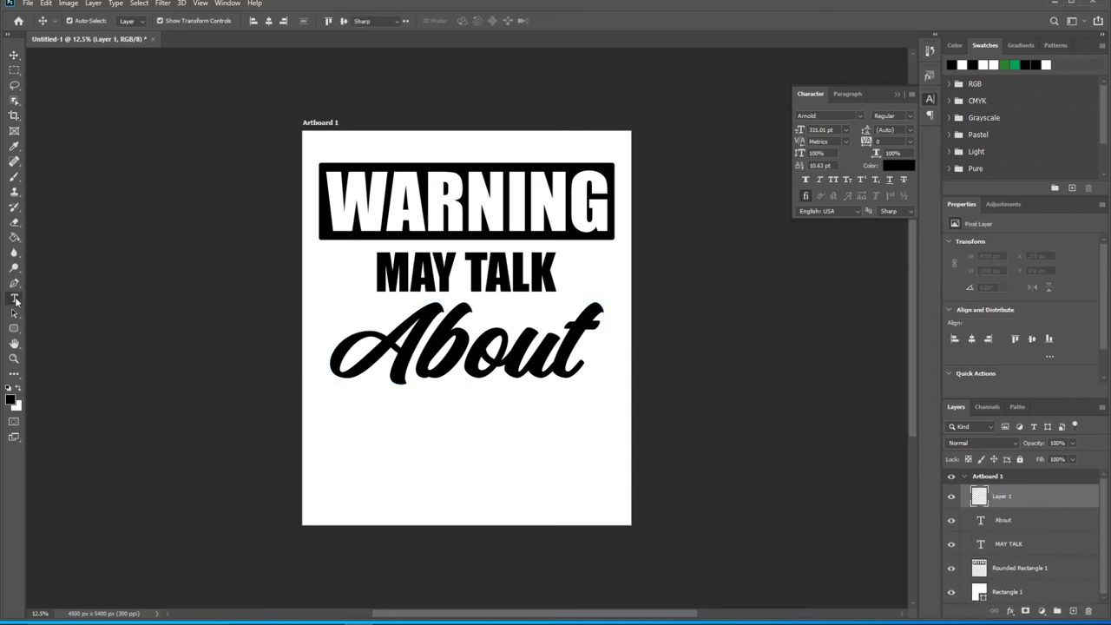
{"action": "left_click", "coordinate": [447, 448]}
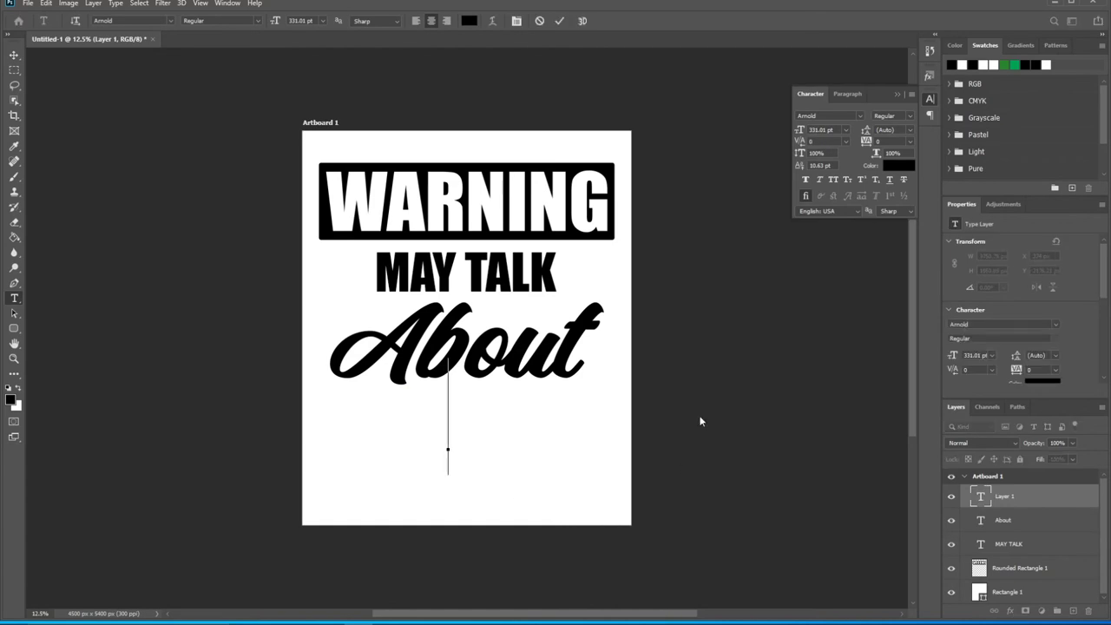
{"action": "left_click", "coordinate": [859, 115]}
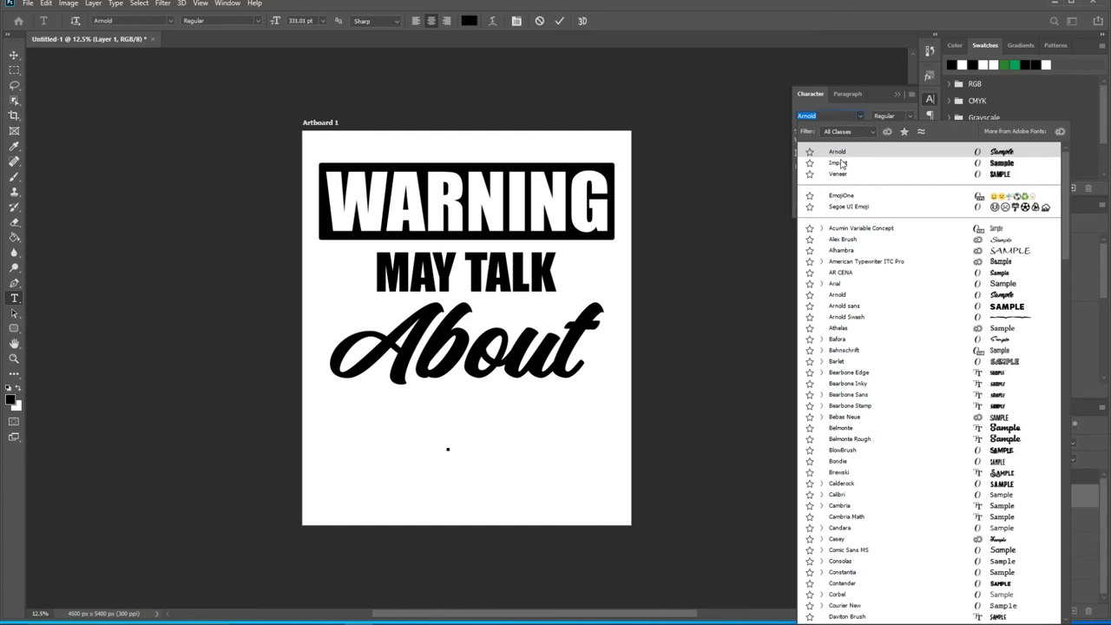
{"action": "left_click", "coordinate": [841, 165]}
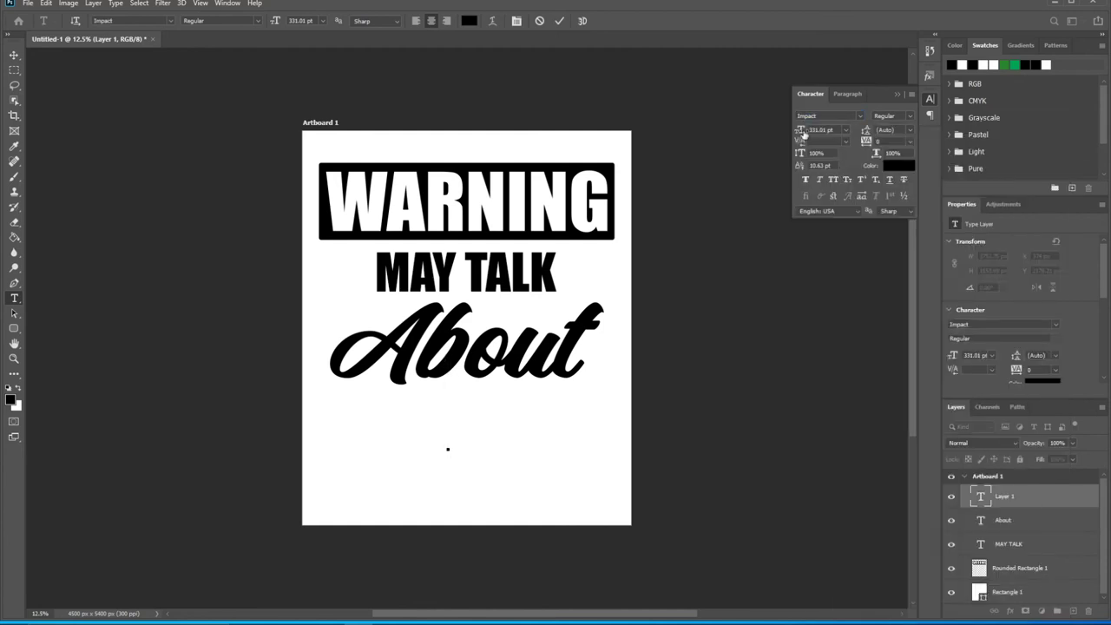
{"action": "left_click_drag", "start_coordinate": [797, 132], "coordinate": [759, 136]}
- Type 'BOATS' in capitals and position it centred beneath About
{"action": "key", "text": "Caps_Lock"}
{"action": "type", "text": "B"}
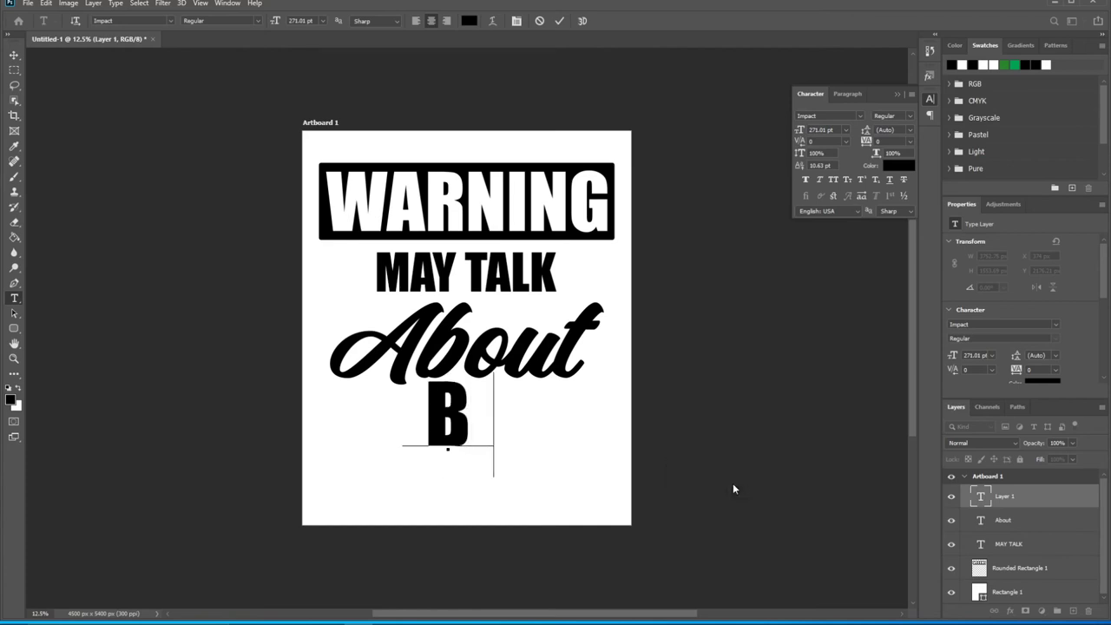
{"action": "type", "text": "OATS"}
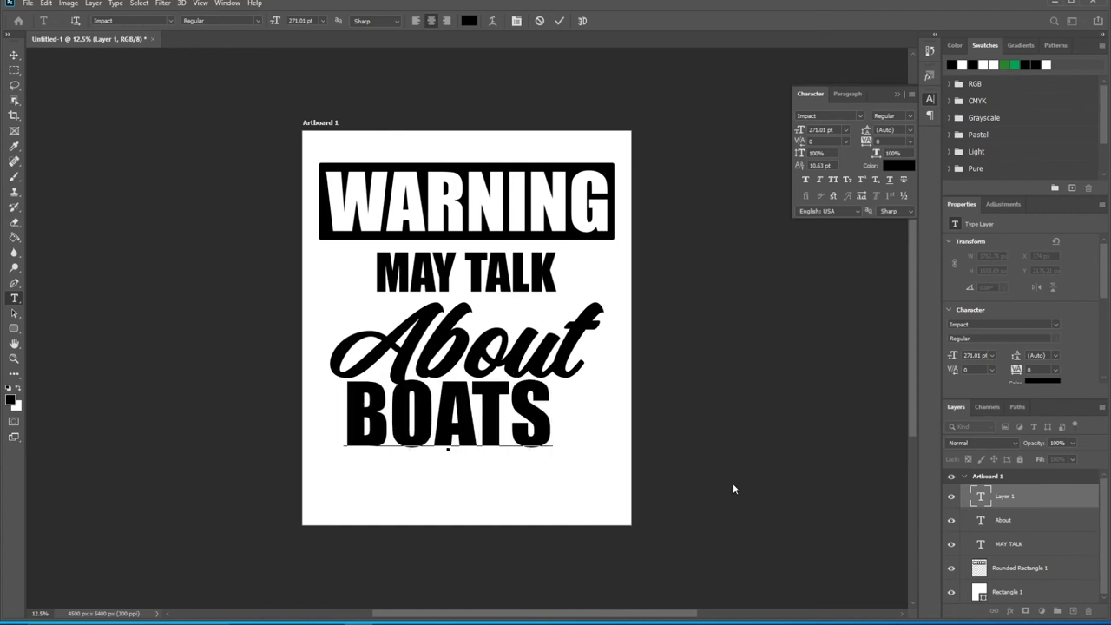
{"action": "left_click", "coordinate": [14, 55]}
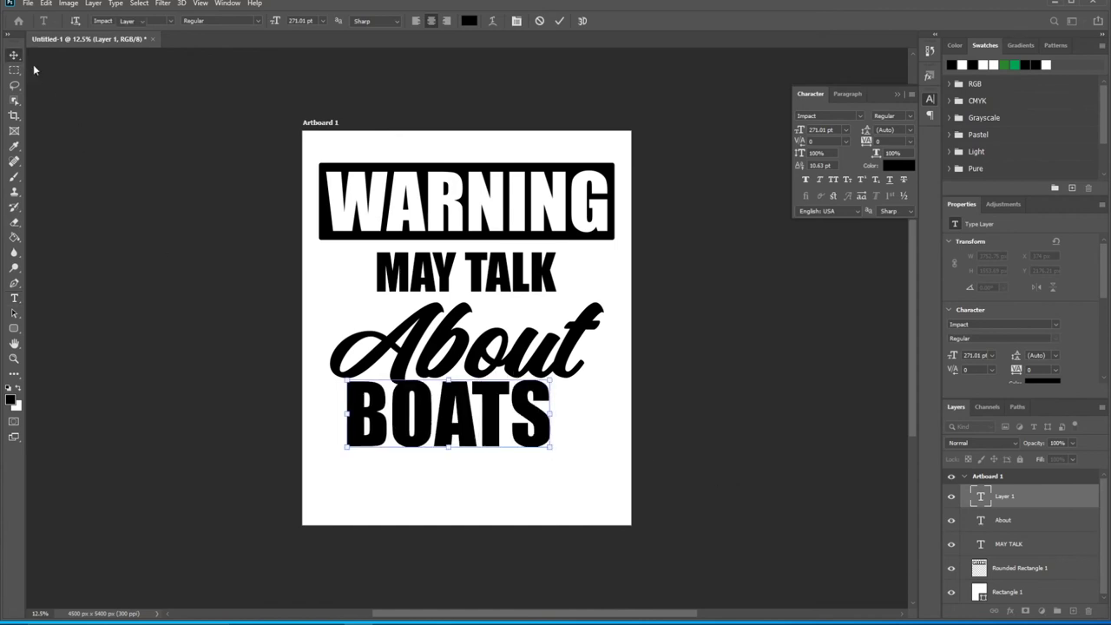
{"action": "left_click_drag", "start_coordinate": [492, 429], "coordinate": [531, 445]}
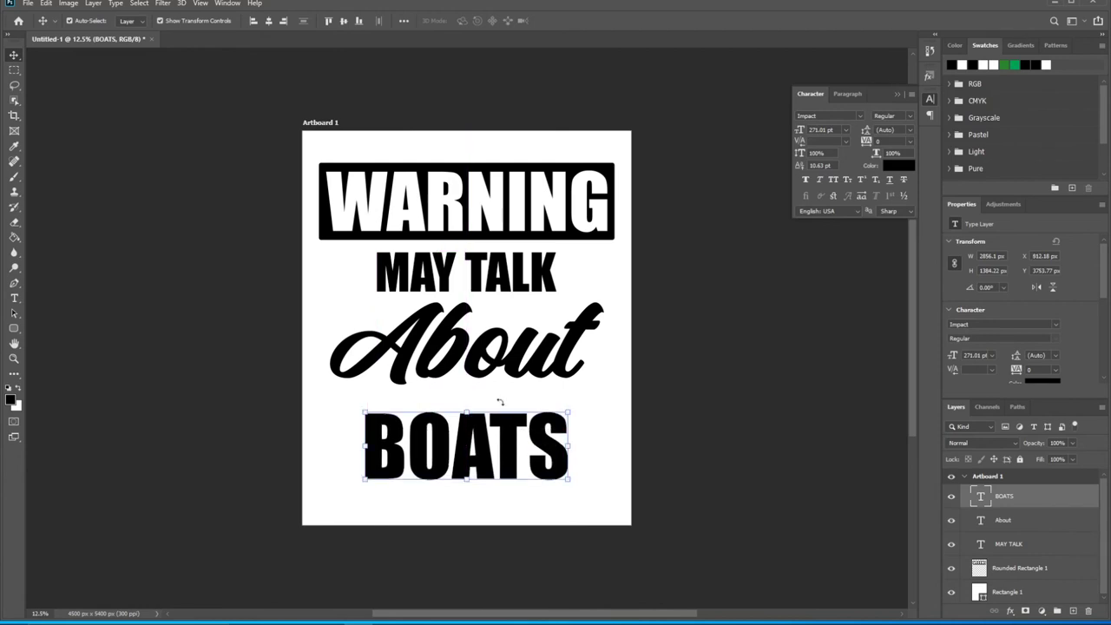
{"action": "double_click", "coordinate": [981, 498]}
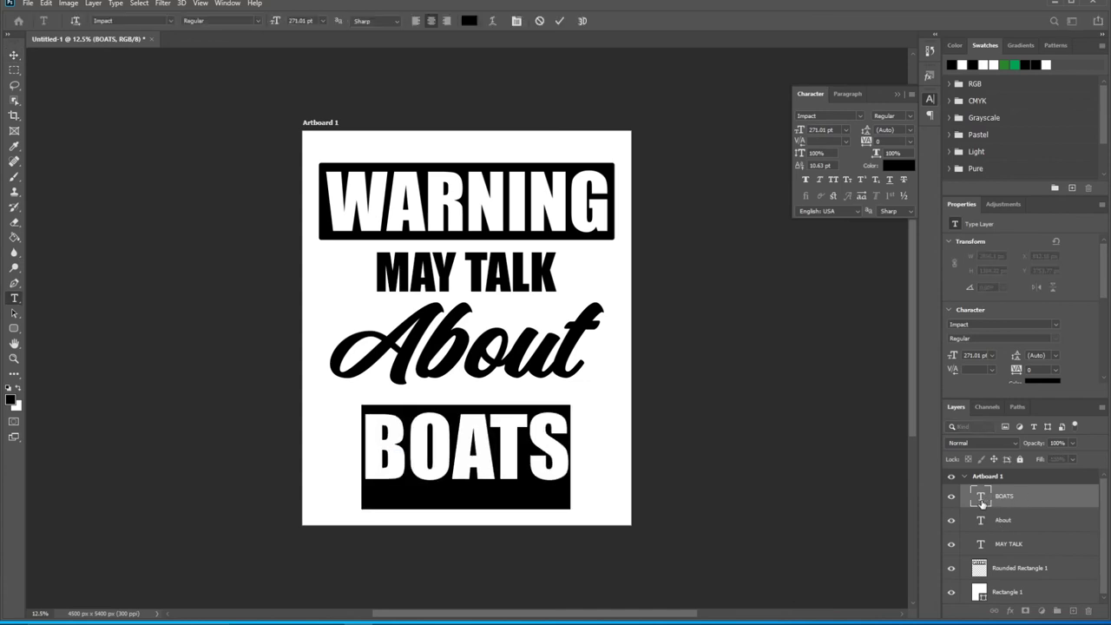
{"action": "key", "text": "Escape"}
{"action": "double_click", "coordinate": [1006, 497]}
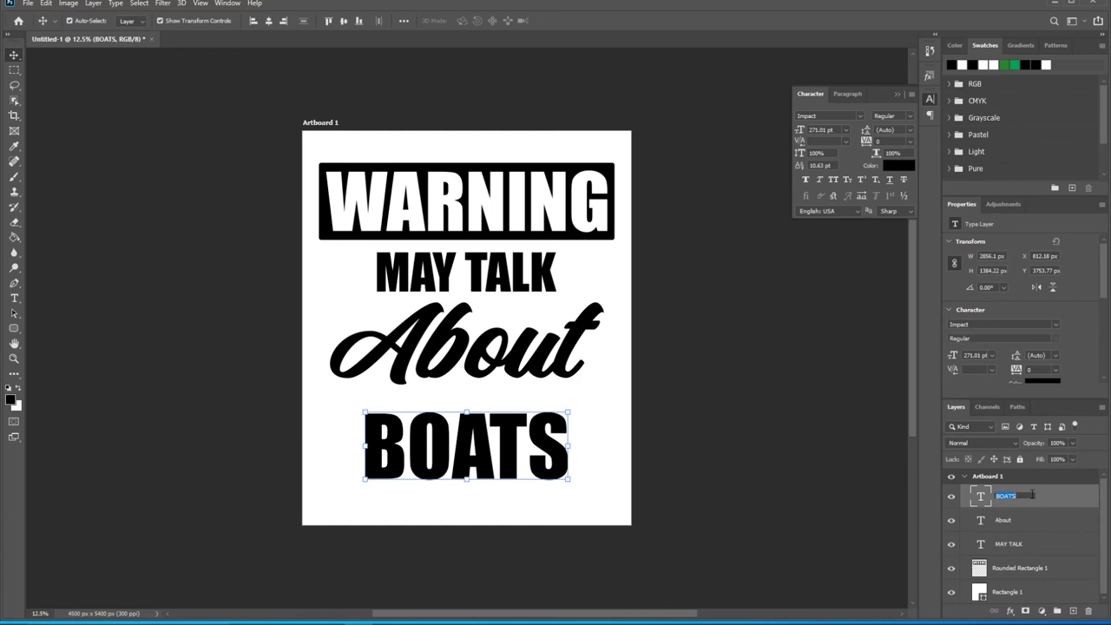
{"action": "type", "text": "FSNKSBKOSFS"}
{"action": "key", "text": "Return"}
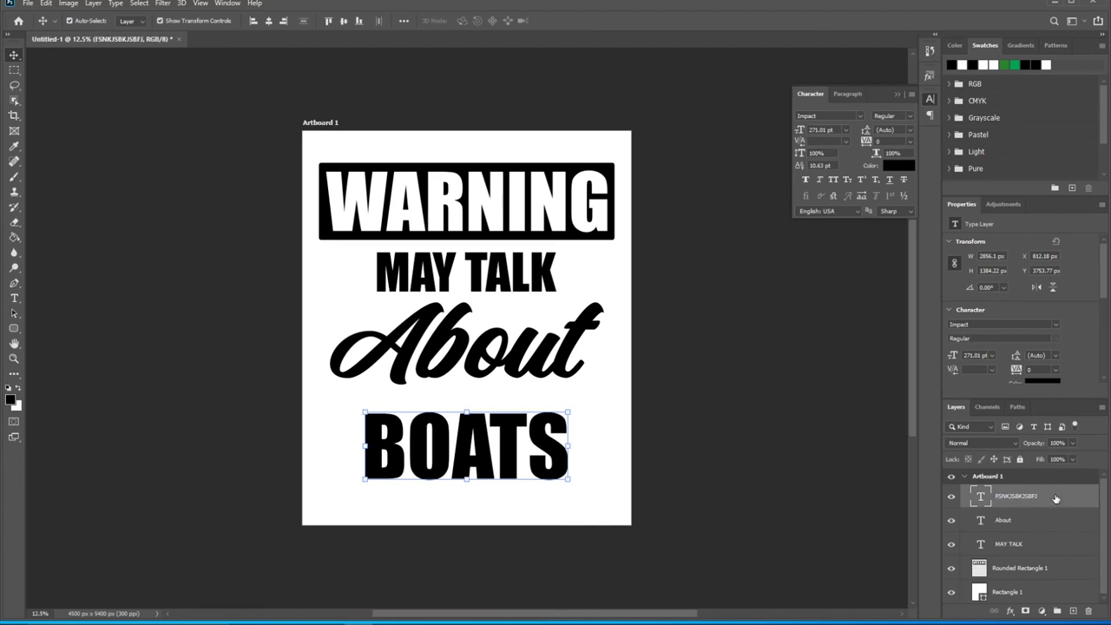
{"action": "double_click", "coordinate": [1028, 500]}
{"action": "type", "text": "BOATS"}
{"action": "key", "text": "Return"}
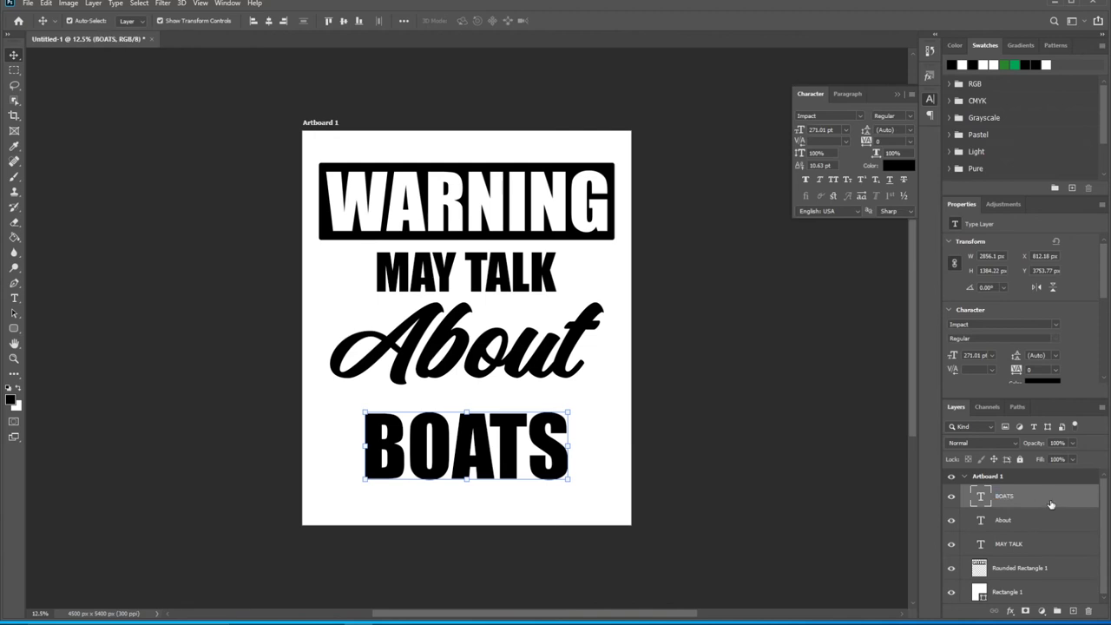
{"action": "double_click", "coordinate": [980, 497]}
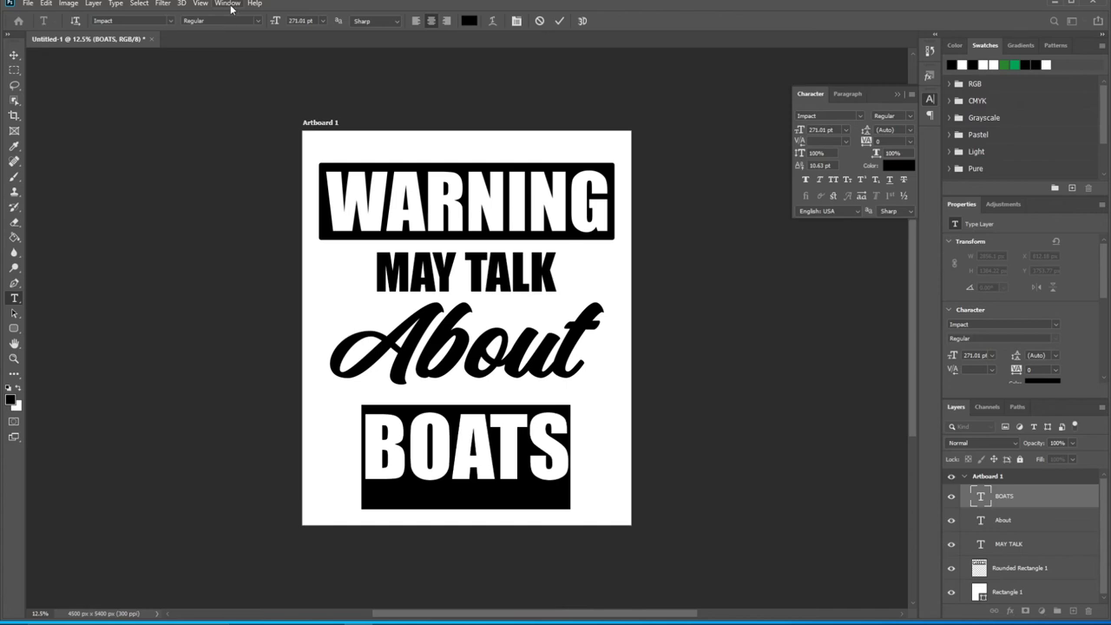
- Show the Character panel, enlarge BOATS to about 393 pt, and move it slightly lower
{"action": "left_click", "coordinate": [229, 5]}
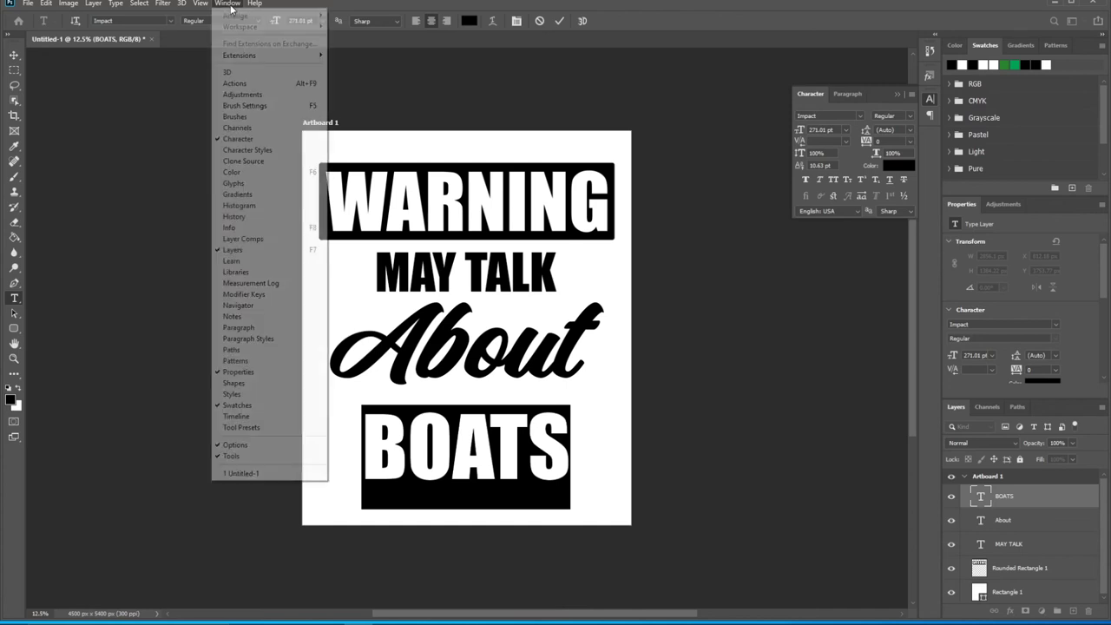
{"action": "left_click", "coordinate": [247, 141]}
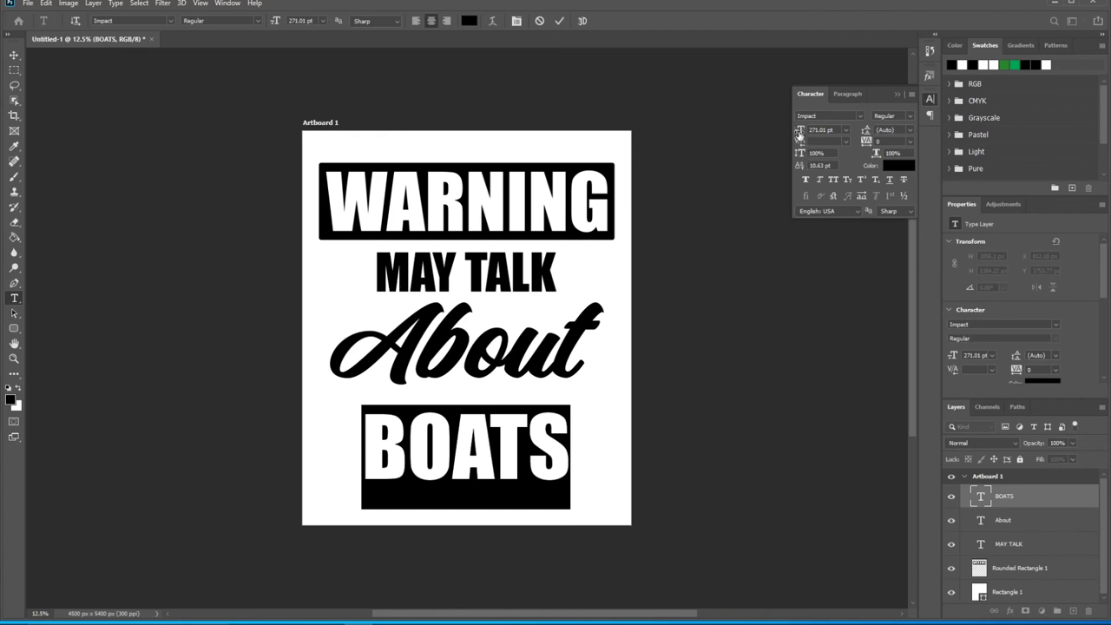
{"action": "left_click_drag", "start_coordinate": [800, 136], "coordinate": [871, 136]}
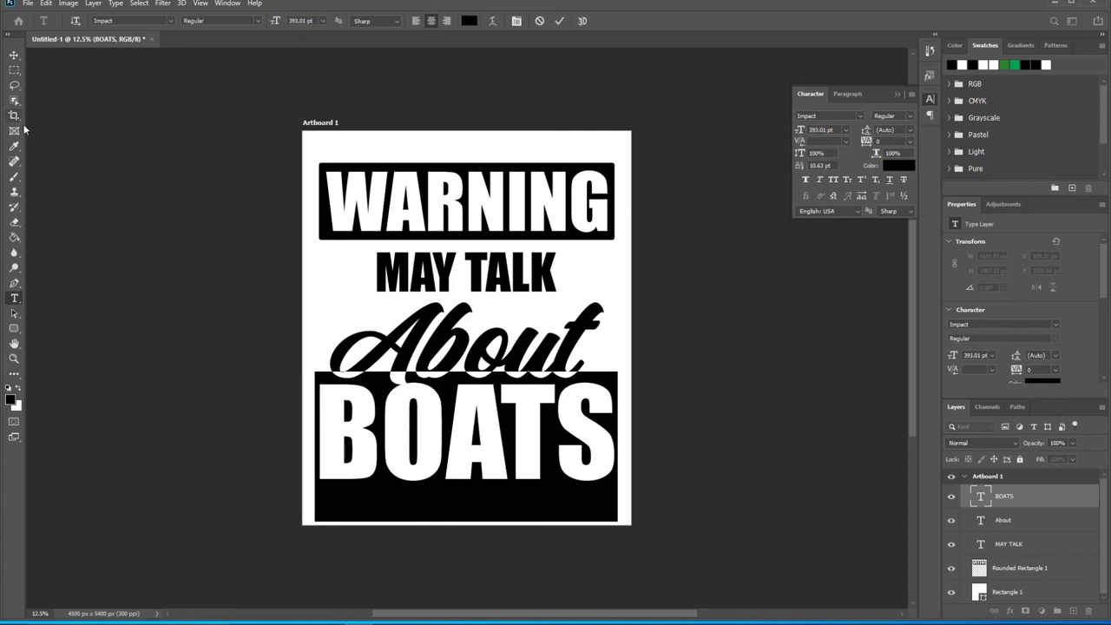
{"action": "left_click", "coordinate": [14, 54]}
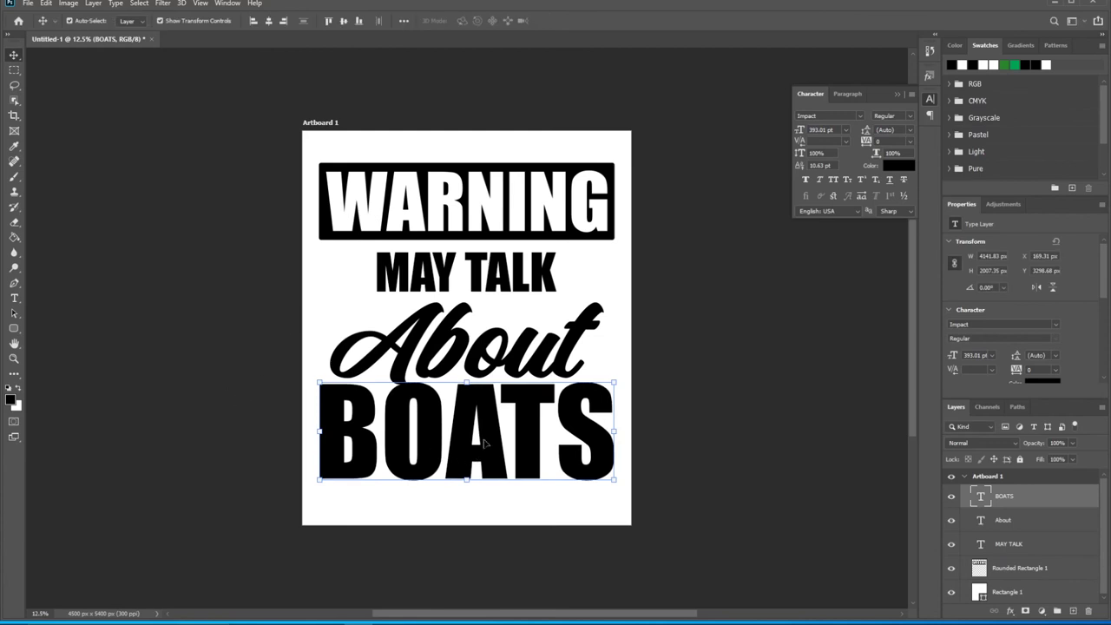
{"action": "left_click_drag", "start_coordinate": [494, 434], "coordinate": [492, 446]}
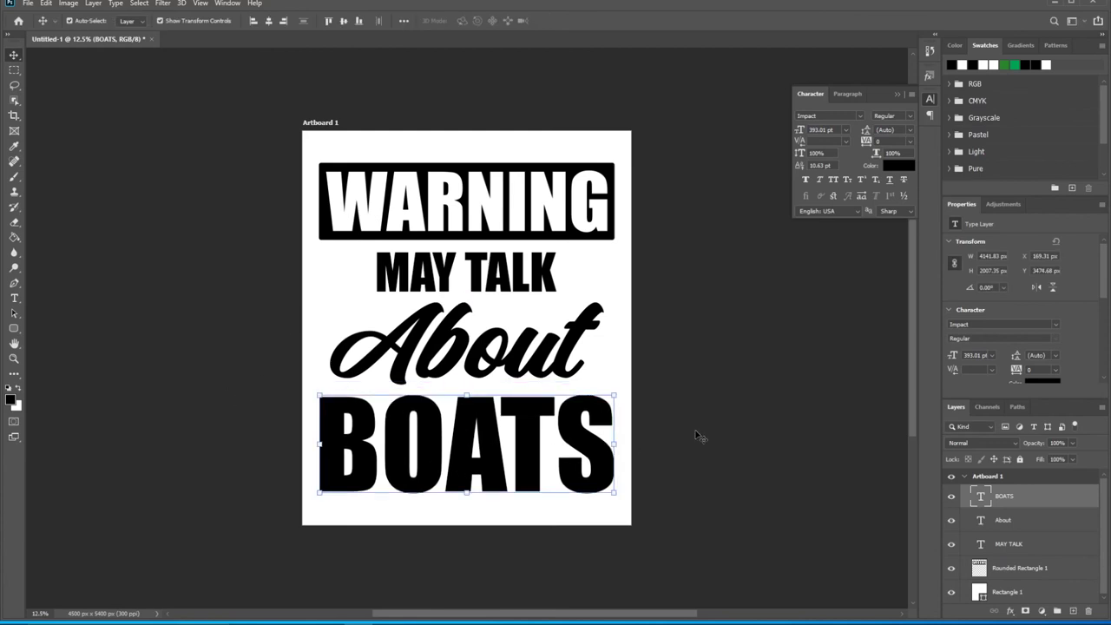
- Centre BOATS horizontally, then select the About, MAY TALK and WARNING rectangle layers
{"action": "left_click", "coordinate": [683, 443]}
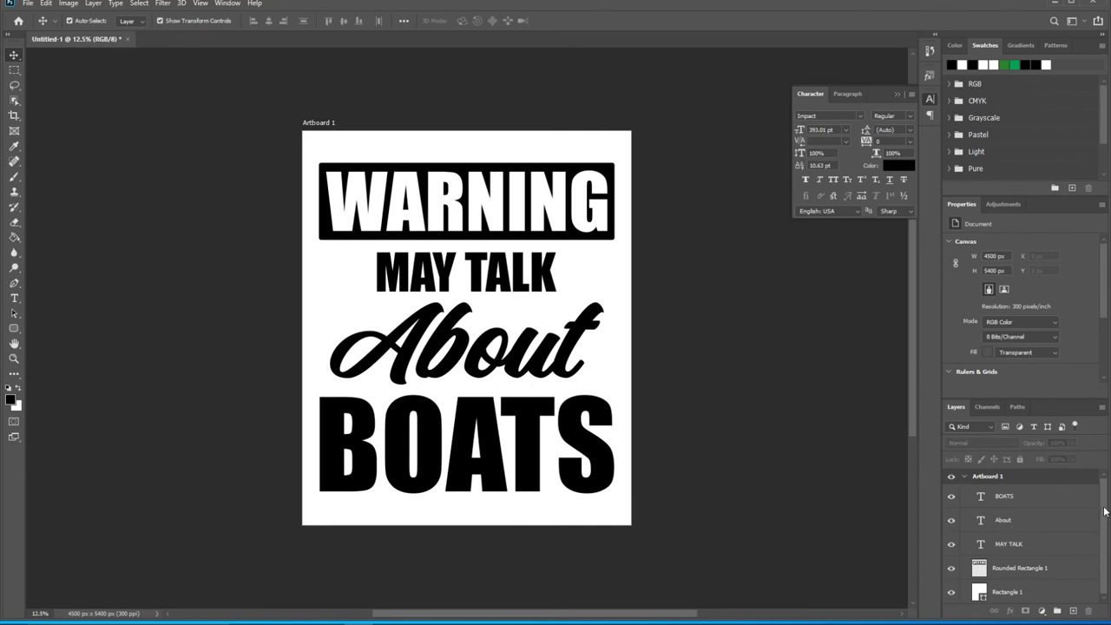
{"action": "left_click", "coordinate": [1016, 502]}
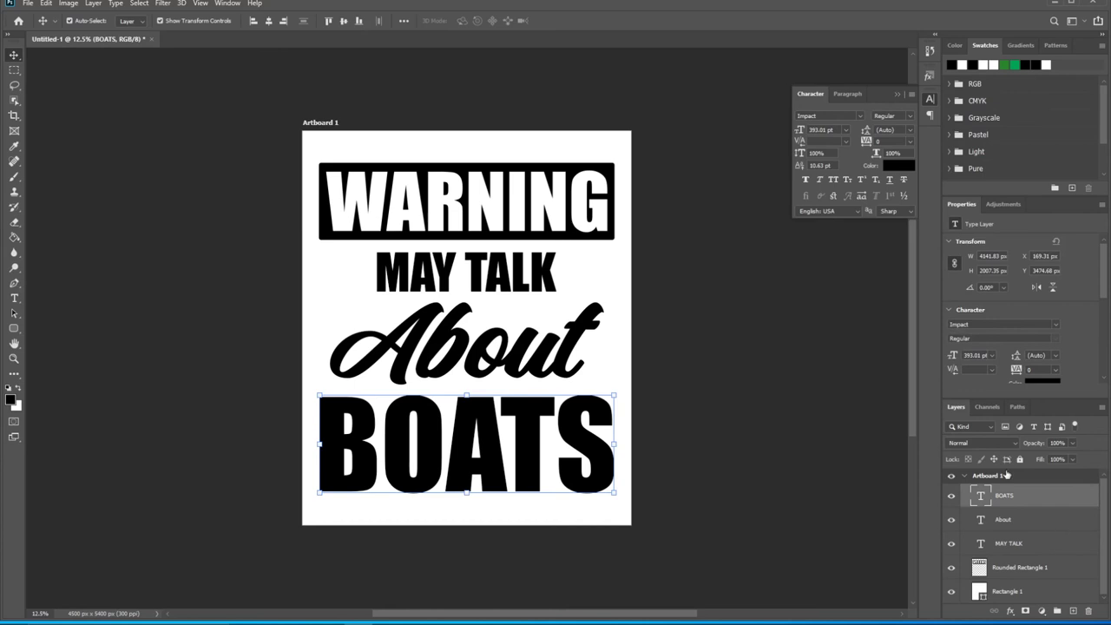
{"action": "left_click", "coordinate": [269, 22]}
{"action": "left_click", "coordinate": [1051, 527]}
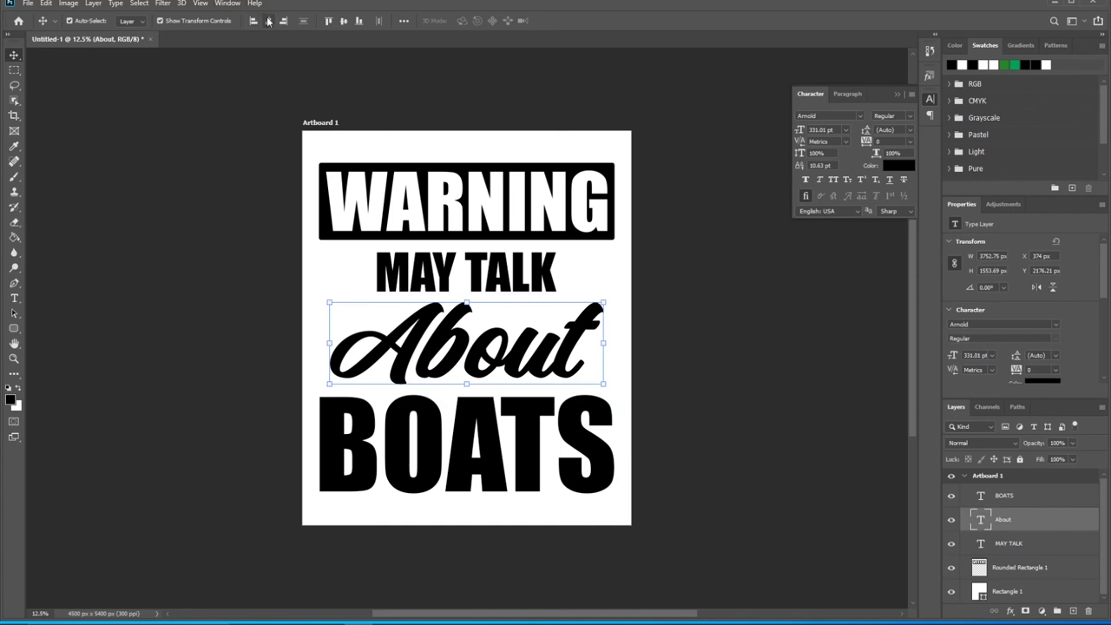
{"action": "left_click", "coordinate": [1002, 543]}
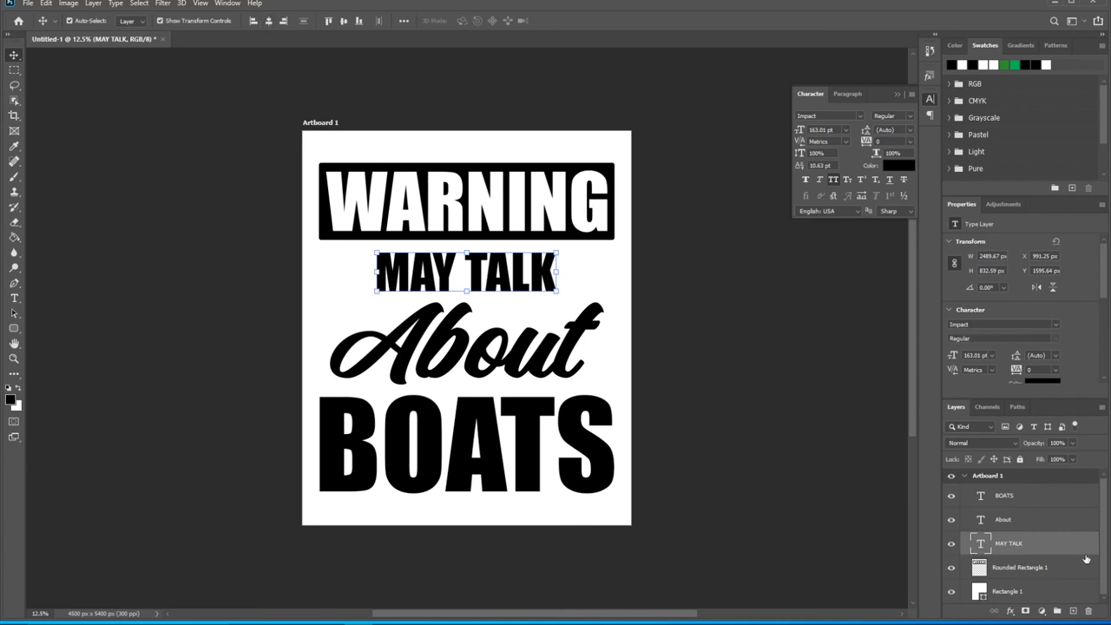
{"action": "left_click", "coordinate": [1033, 569]}
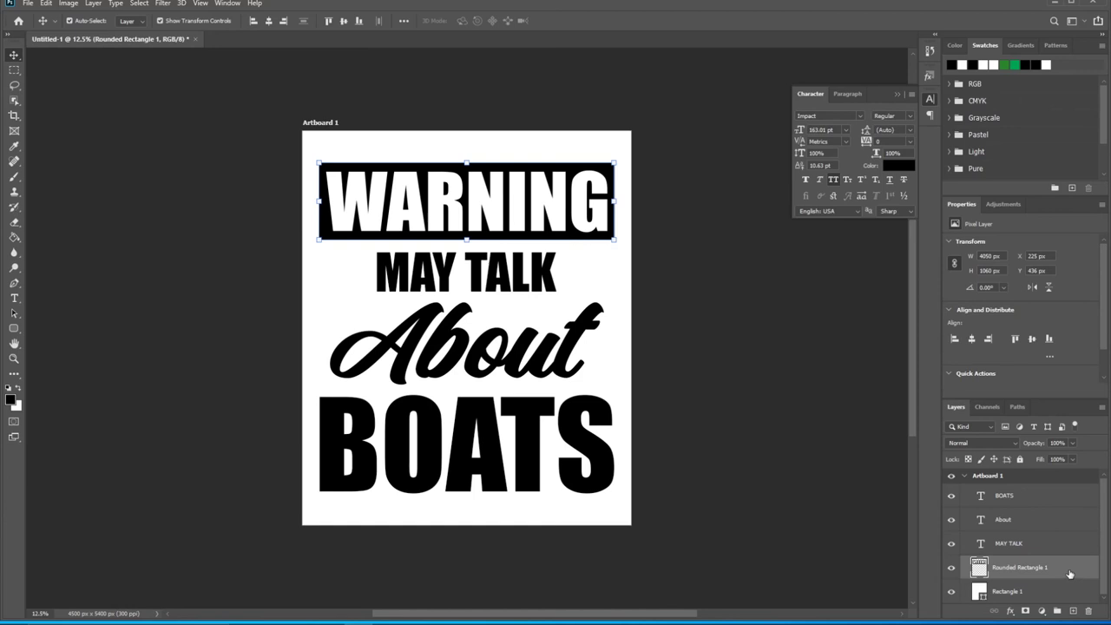
- Group the lettering layers, nudge the group up two steps, and hide the white background rectangle
{"action": "left_click", "coordinate": [1048, 499], "text": "shift"}
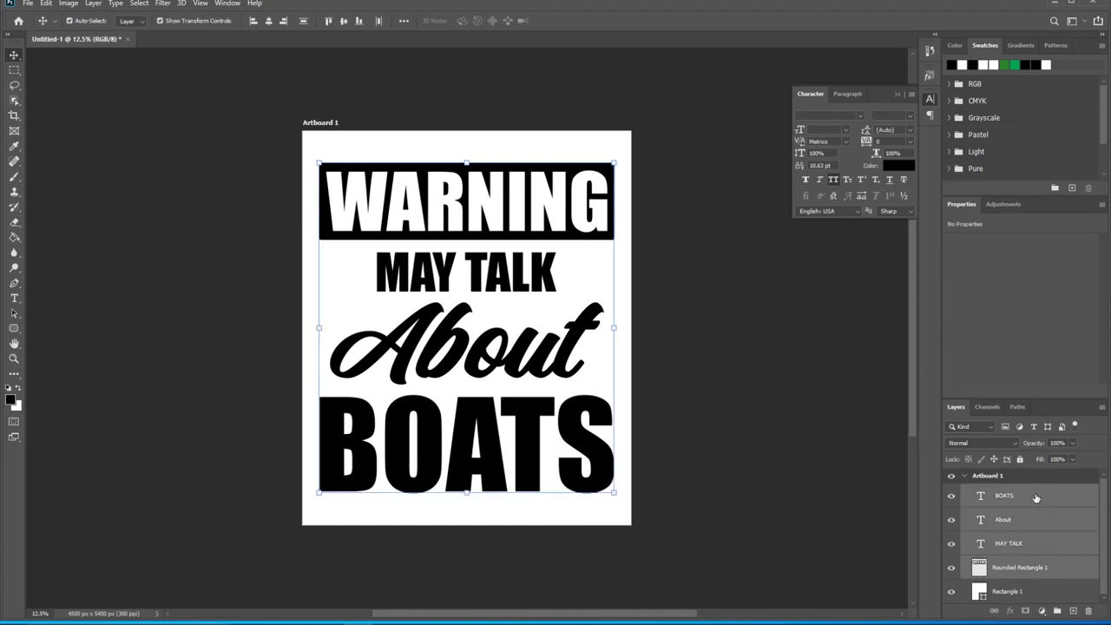
{"action": "left_click", "coordinate": [1057, 613]}
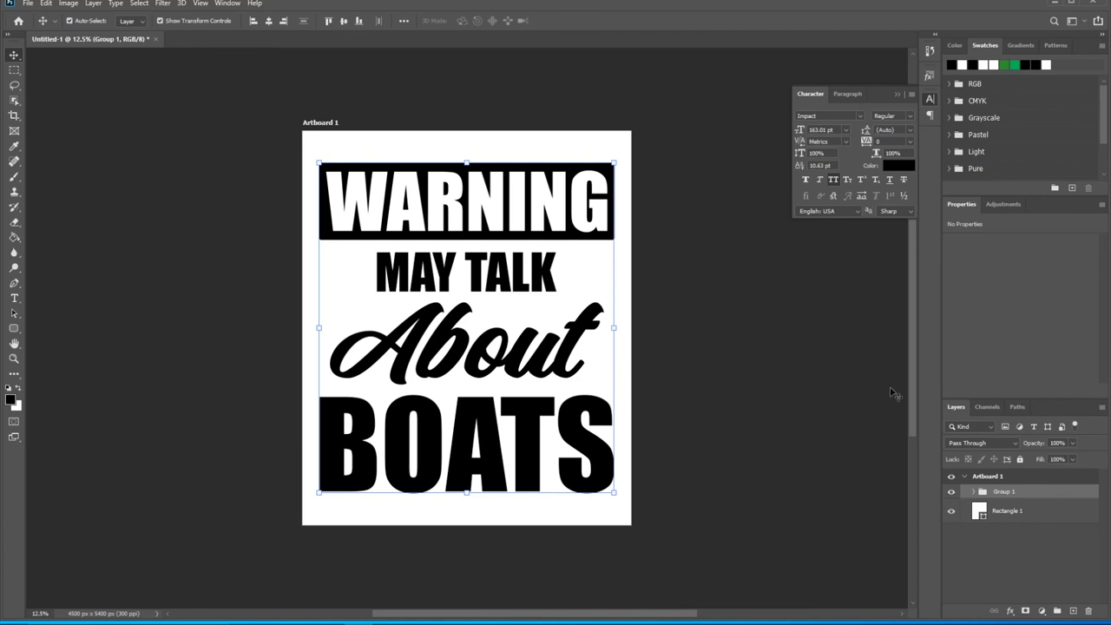
{"action": "key", "text": "Up"}
{"action": "key", "text": "Up"}
{"action": "key", "text": "Up"}
{"action": "key", "text": "Up"}
{"action": "key", "text": "Up"}
{"action": "key", "text": "Up"}
{"action": "key", "text": "Up"}
{"action": "key", "text": "Up"}
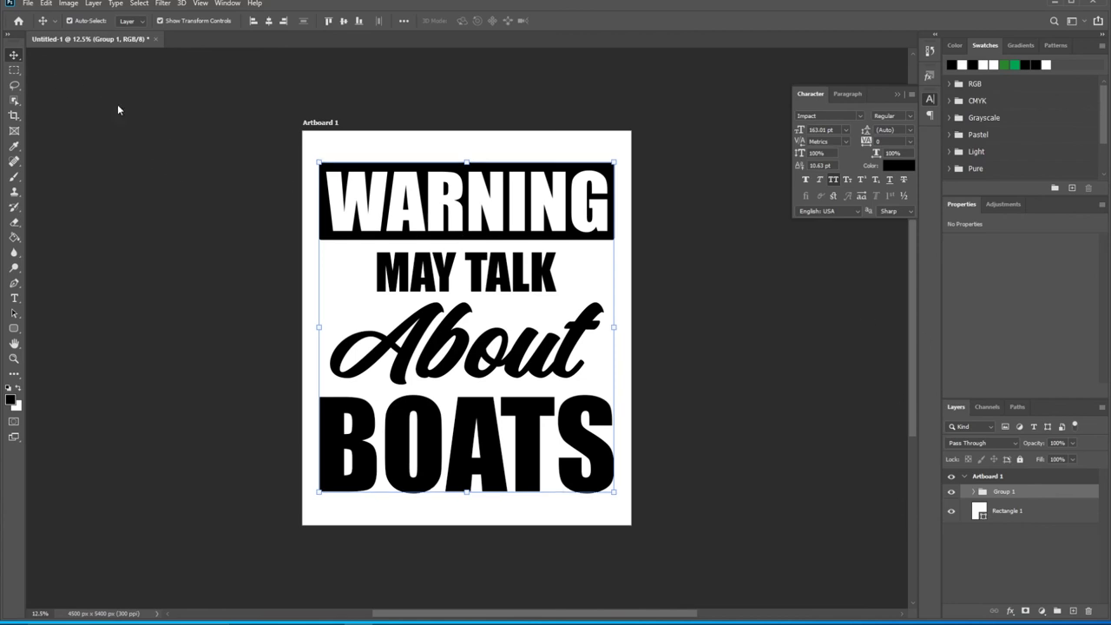
{"action": "key", "text": "Up"}
{"action": "key", "text": "Up"}
{"action": "key", "text": "Up"}
{"action": "key", "text": "Up"}
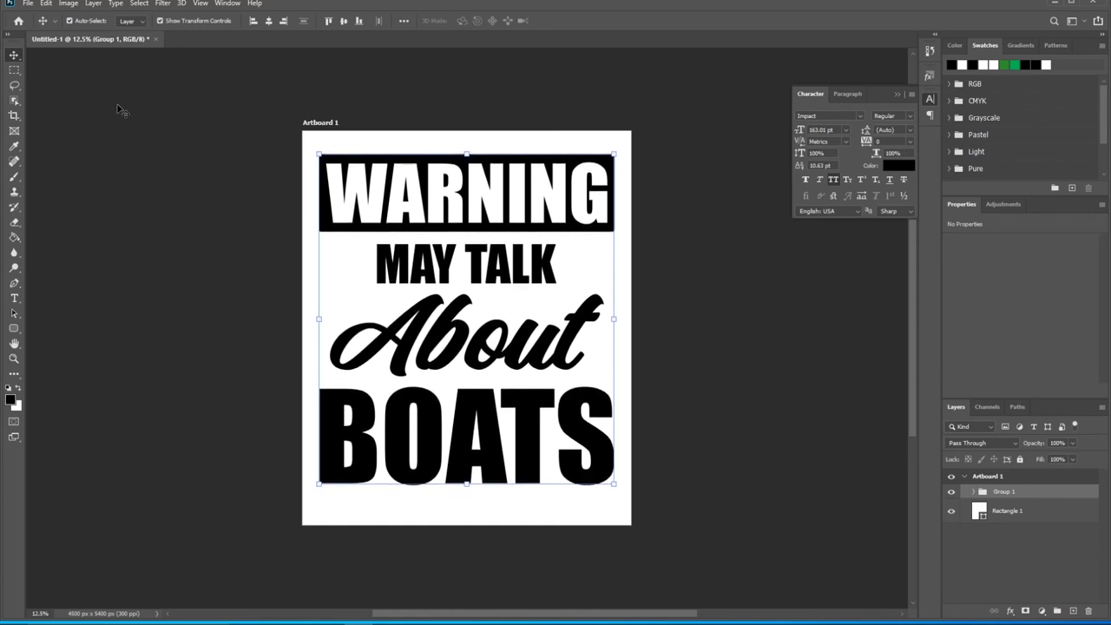
{"action": "left_click", "coordinate": [852, 409]}
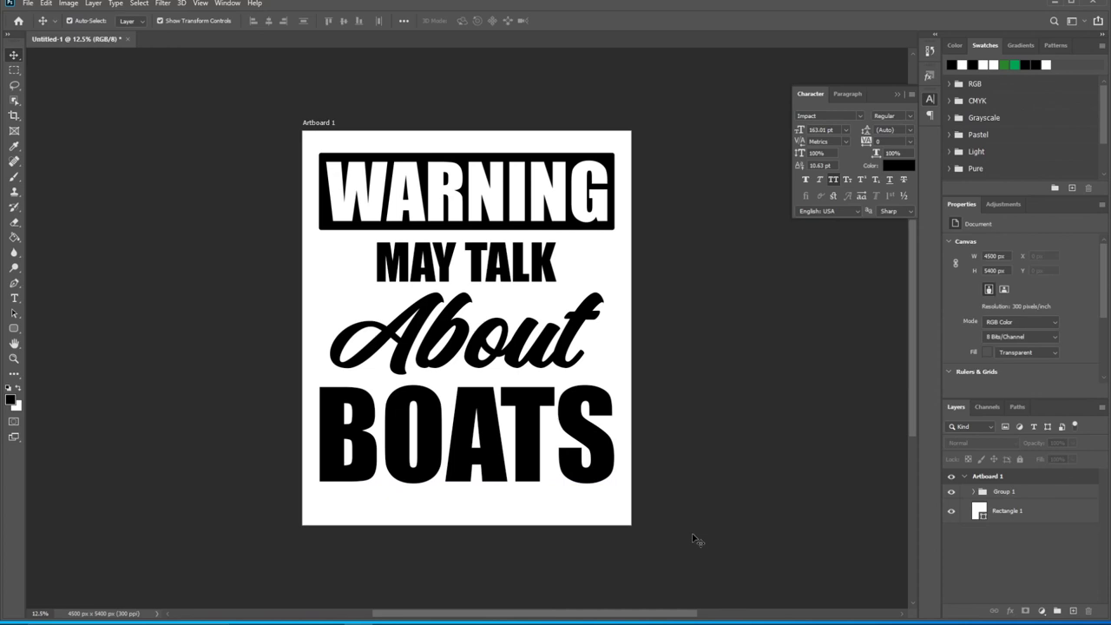
{"action": "left_click", "coordinate": [952, 511]}
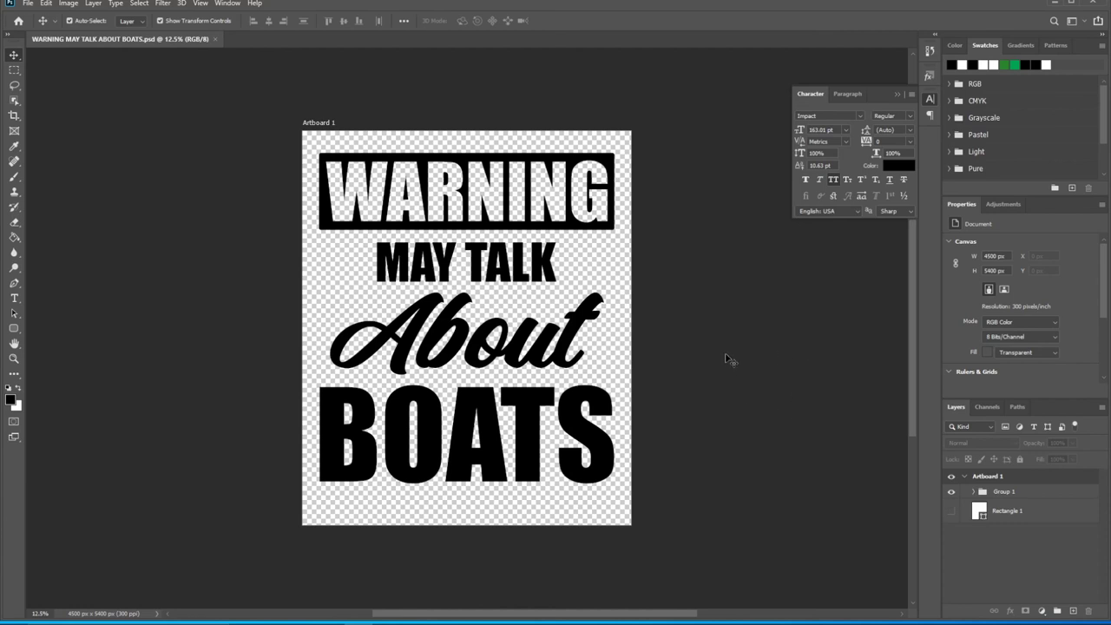
- Save As 'WARNING MAY TALK ABOUT BOATS.psd', replacing the existing file
{"action": "left_click", "coordinate": [28, 3]}
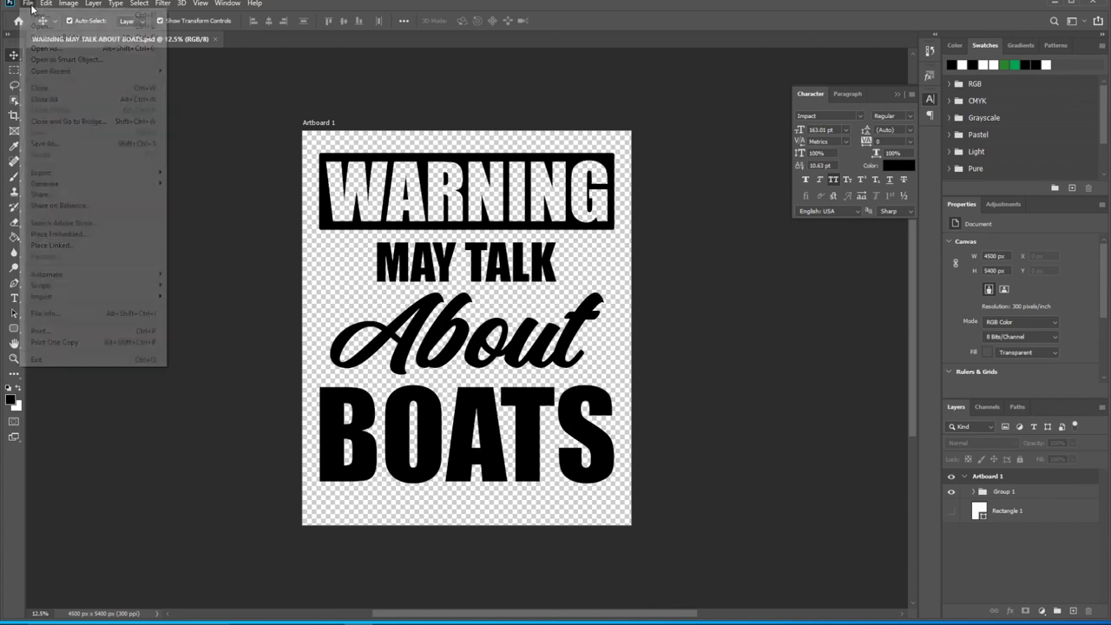
{"action": "left_click", "coordinate": [45, 143]}
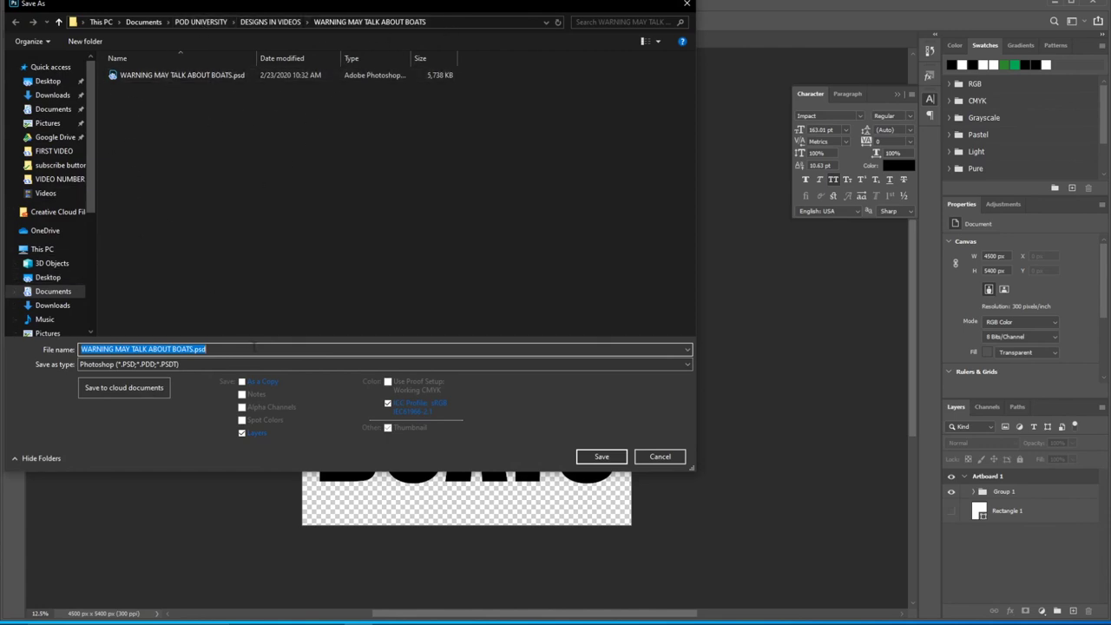
{"action": "left_click", "coordinate": [597, 456]}
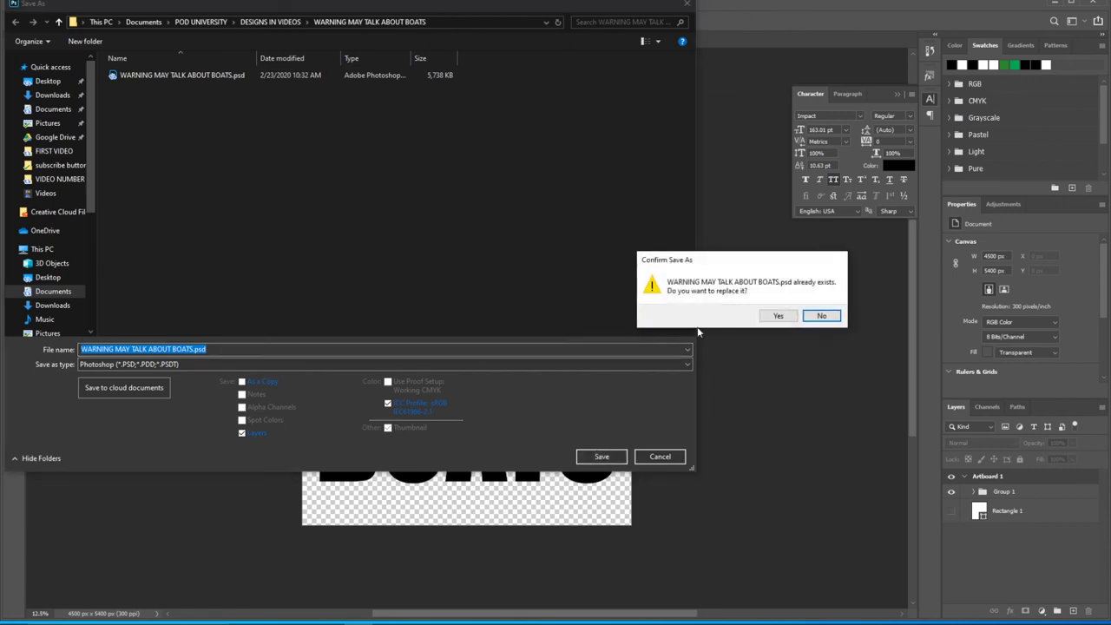
{"action": "left_click", "coordinate": [778, 317]}
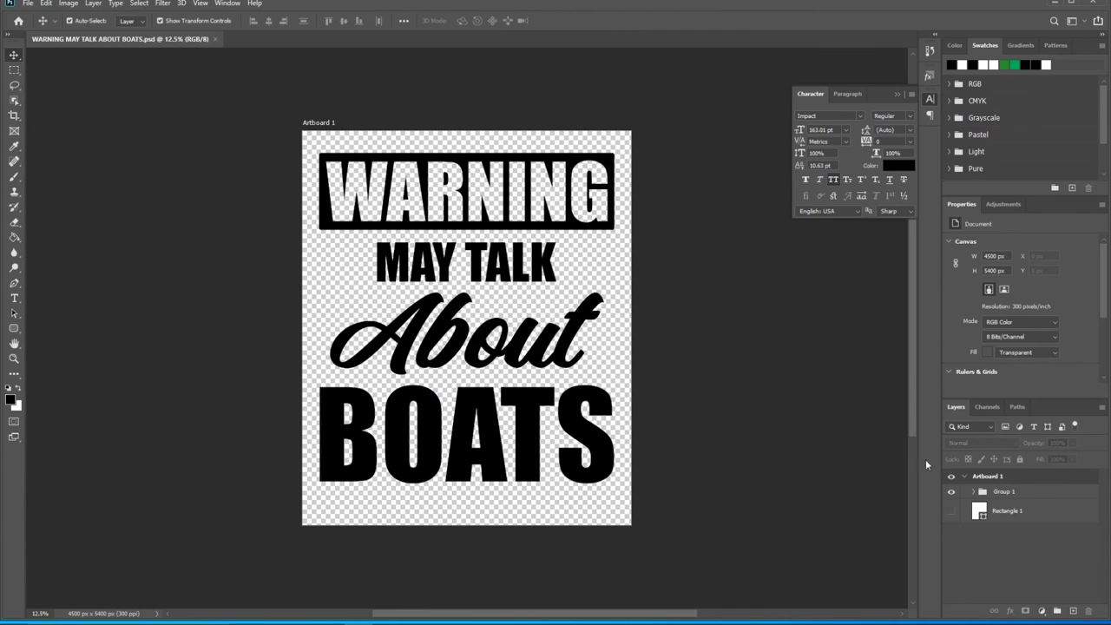
{"action": "left_click", "coordinate": [1038, 479]}
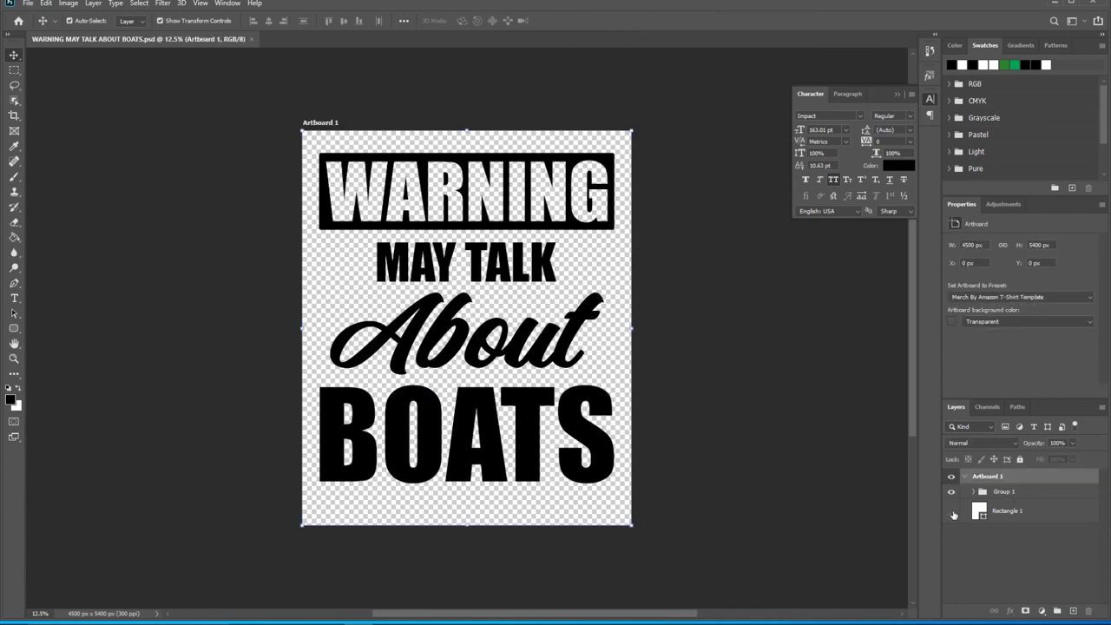
{"action": "left_click", "coordinate": [952, 511]}
{"action": "left_click", "coordinate": [953, 512]}
{"action": "left_click", "coordinate": [953, 512]}
{"action": "left_click", "coordinate": [953, 512]}
{"action": "left_click", "coordinate": [954, 512]}
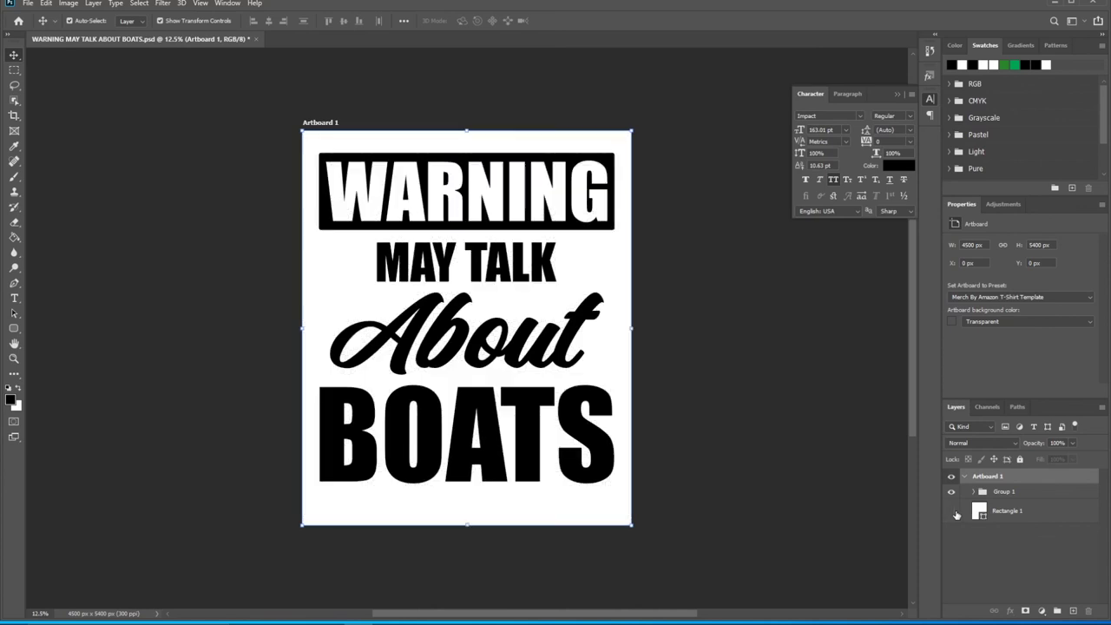
{"action": "left_click", "coordinate": [953, 513]}
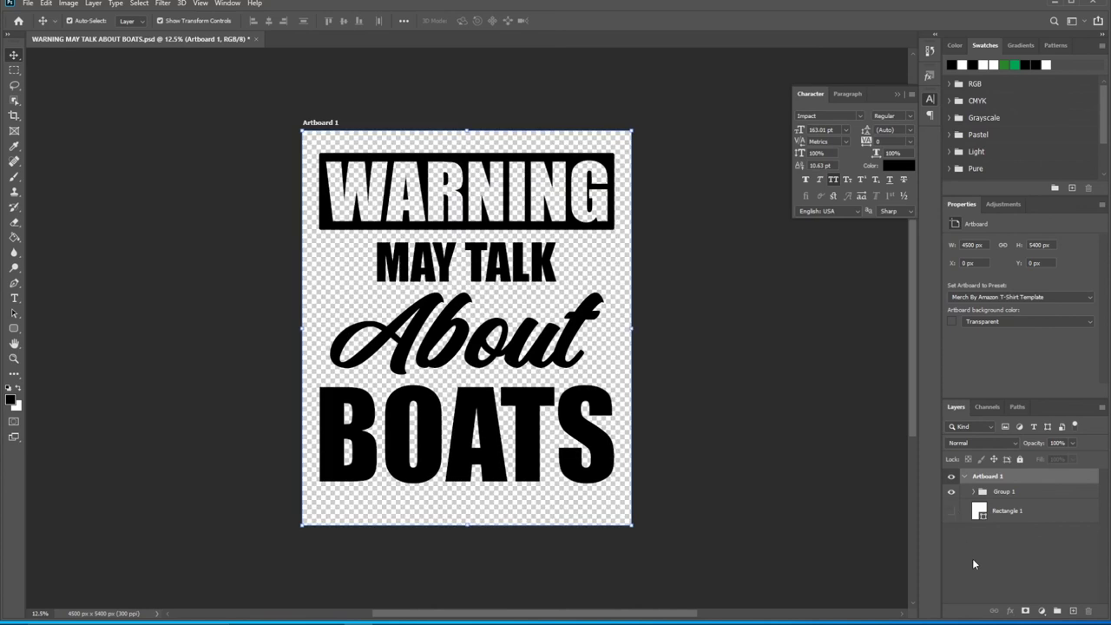
- Quick-export Artboard 1 as a transparent PNG named 'WARNING MAY TALK ABOUT BOATS' in the design folder
{"action": "right_click", "coordinate": [1019, 480]}
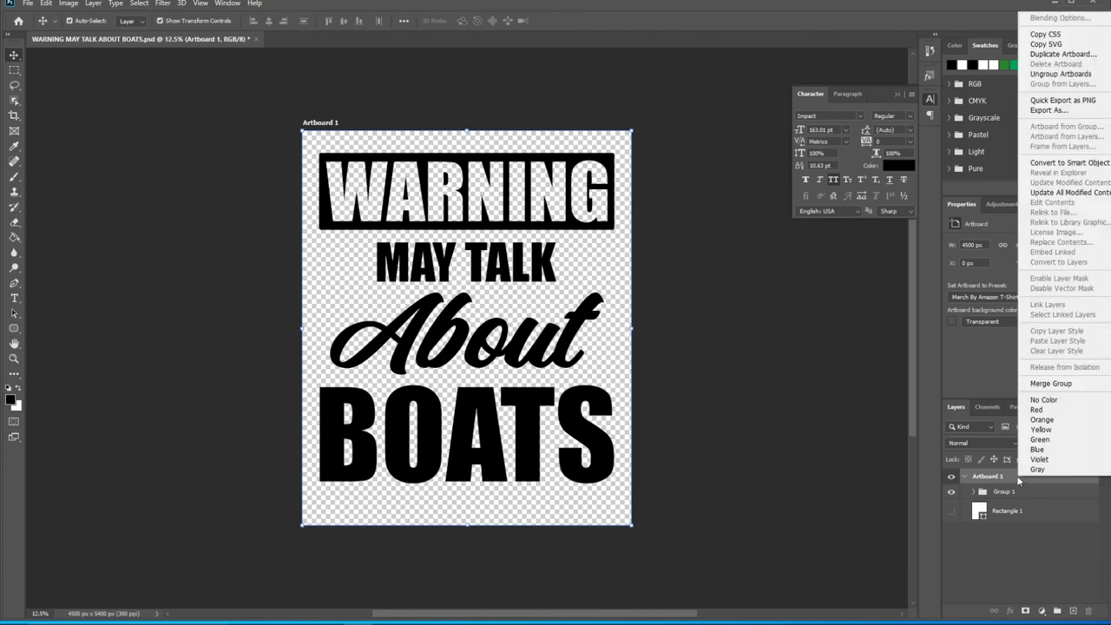
{"action": "left_click", "coordinate": [1062, 100]}
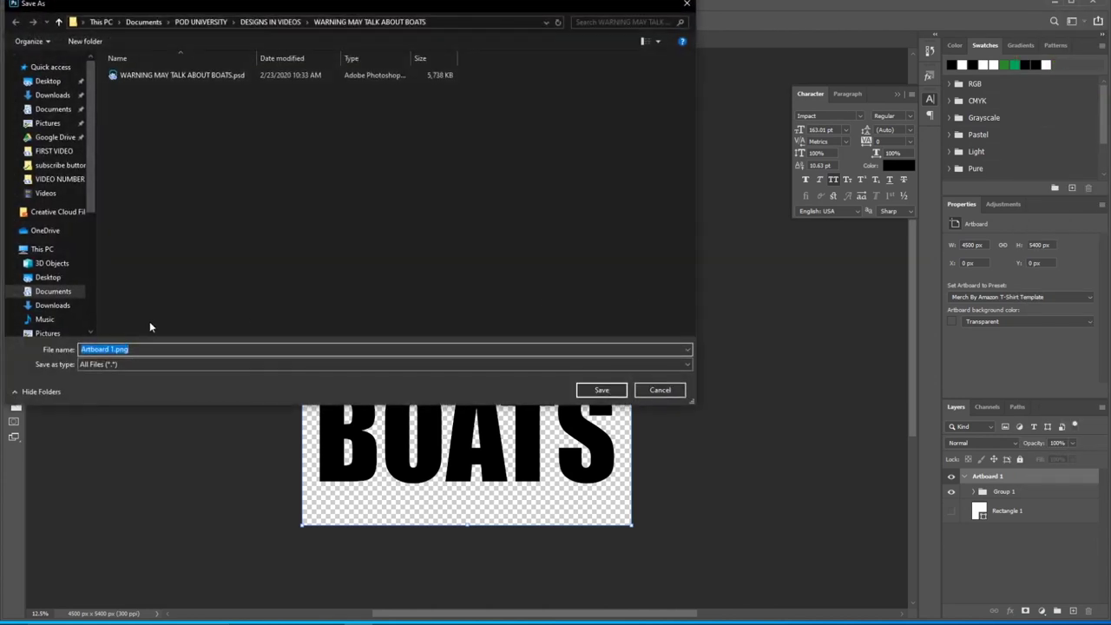
{"action": "type", "text": "WARNING MAY TALK ABOUT BOATS"}
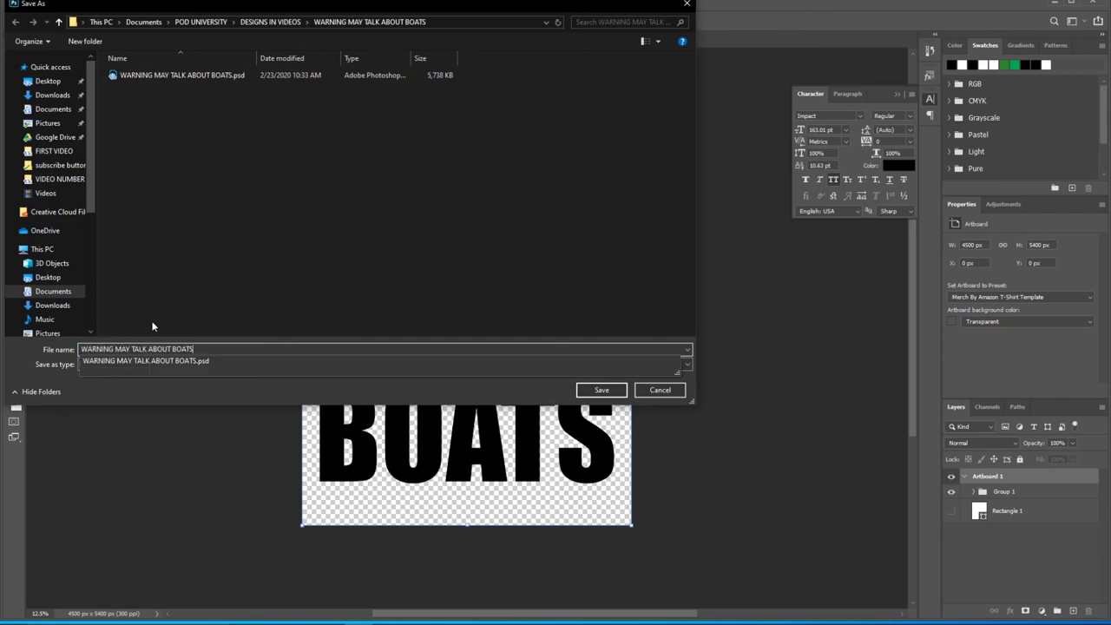
{"action": "left_click", "coordinate": [592, 391]}
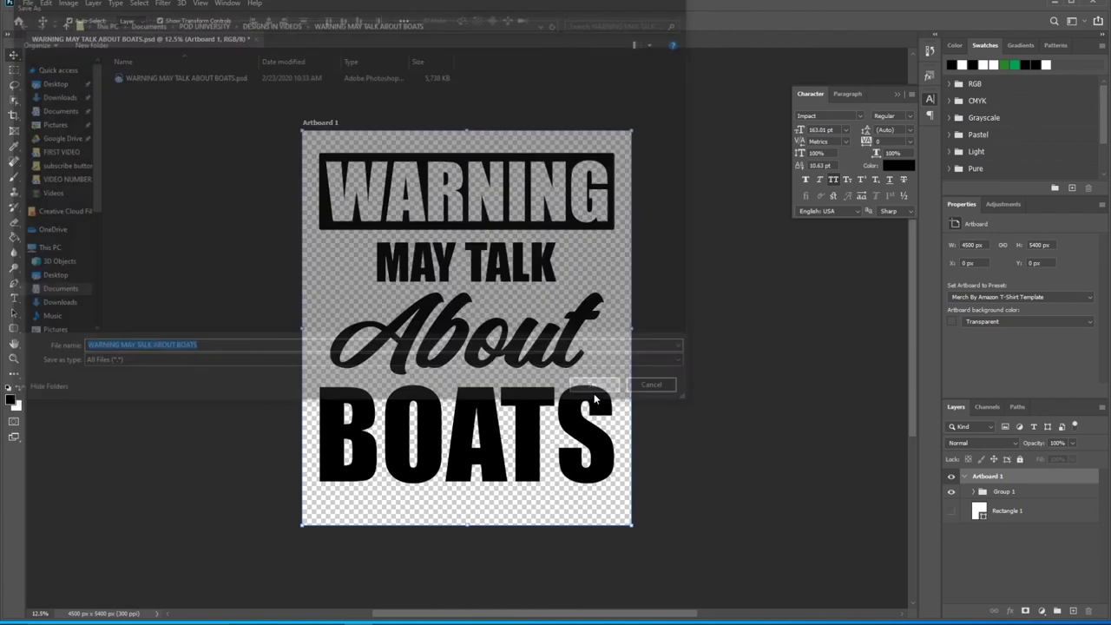